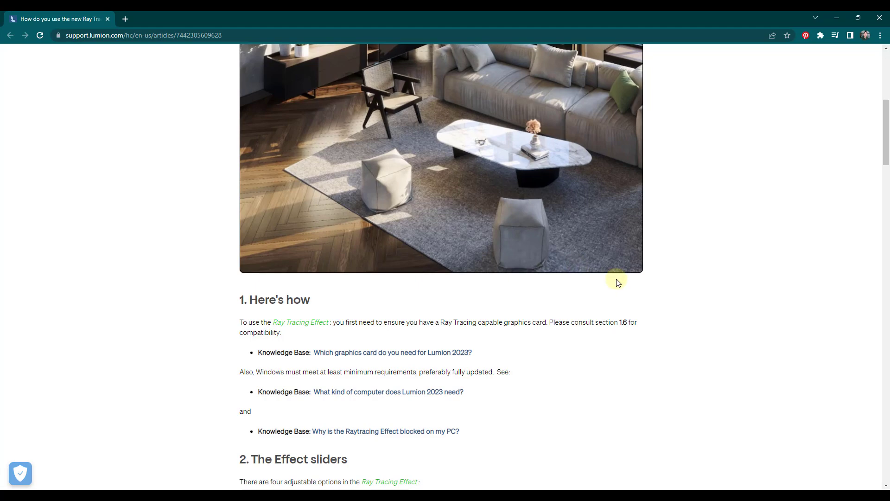
Scroll through the graphics card article to review section 1.6's list of raytracing-capable GPUs
{"action": "scroll", "coordinate": [619, 282], "scroll_direction": "up", "scroll_amount": 7}
{"action": "scroll", "coordinate": [594, 265], "scroll_direction": "down", "scroll_amount": 3}
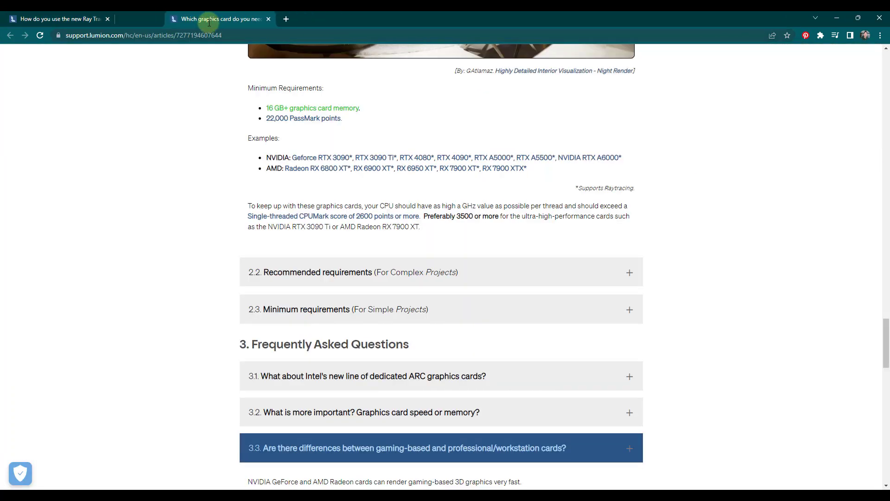
{"action": "scroll", "coordinate": [470, 237], "scroll_direction": "up", "scroll_amount": 4}
{"action": "scroll", "coordinate": [471, 235], "scroll_direction": "up", "scroll_amount": 15}
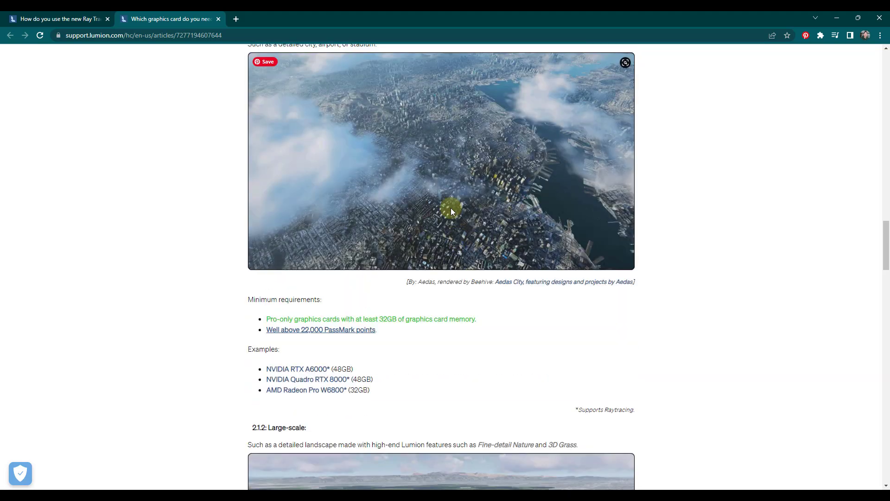
{"action": "scroll", "coordinate": [477, 220], "scroll_direction": "up", "scroll_amount": 5}
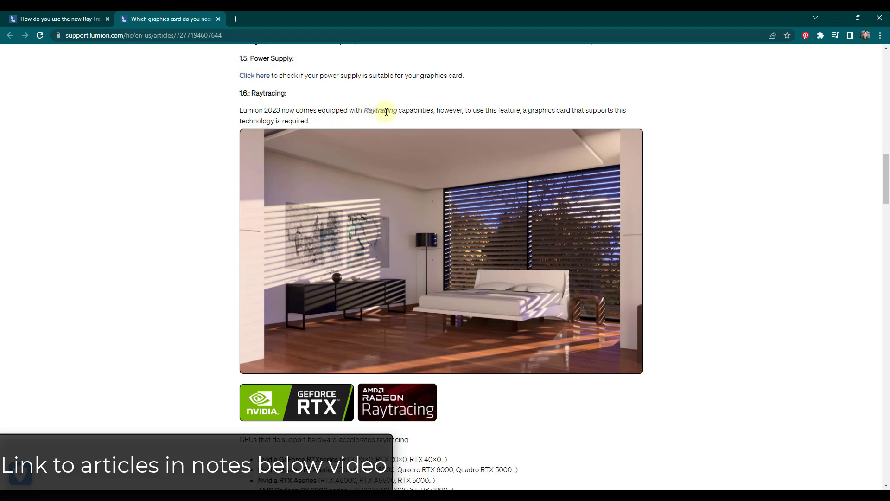
{"action": "scroll", "coordinate": [261, 253], "scroll_direction": "down", "scroll_amount": 4}
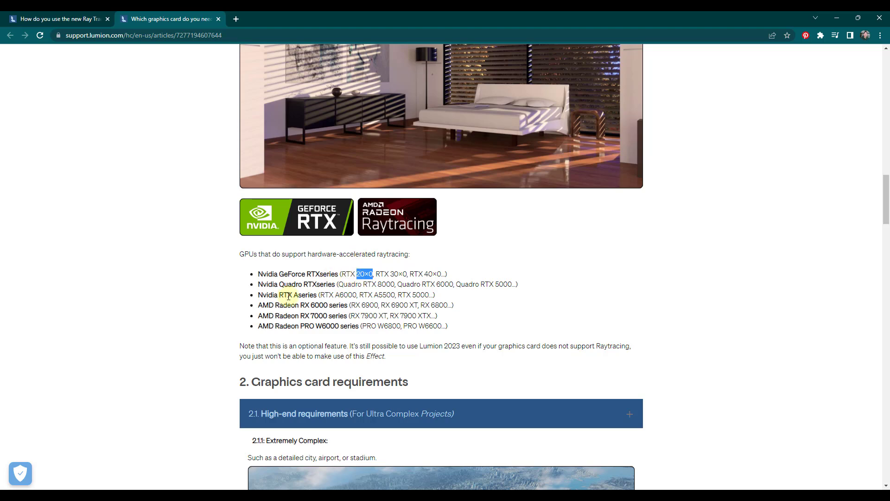
{"action": "scroll", "coordinate": [254, 263], "scroll_direction": "down", "scroll_amount": 2}
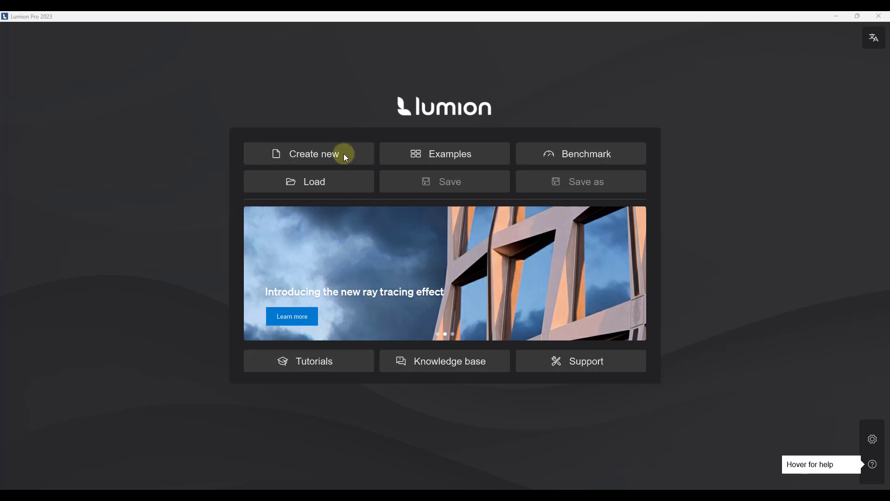
Load the Minimalistic interior example scene from the Examples screen
{"action": "left_click", "coordinate": [450, 155]}
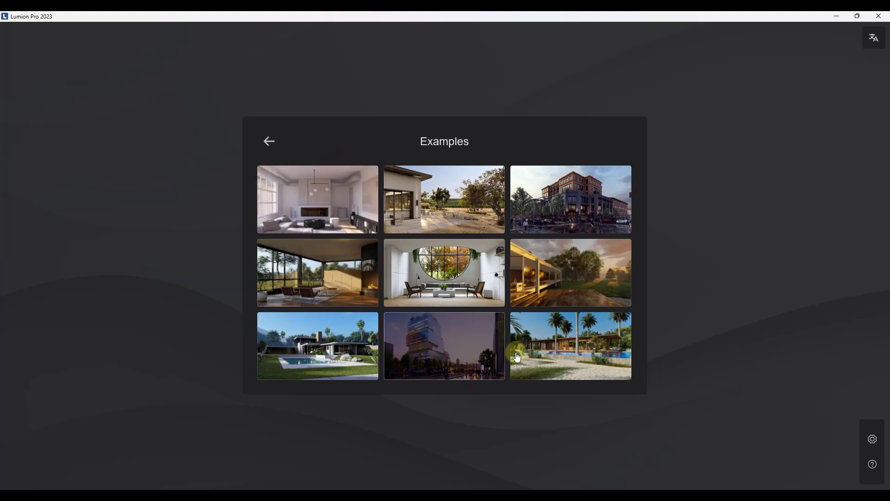
{"action": "mouse_move", "coordinate": [325, 191]}
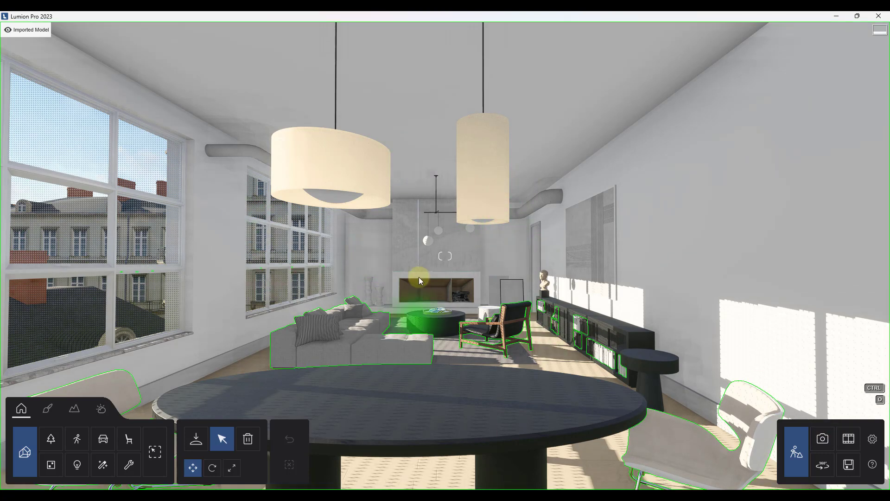
Switch to Photo mode and set the Office shot's focal length to about 39.7 mm
{"action": "left_click", "coordinate": [822, 445]}
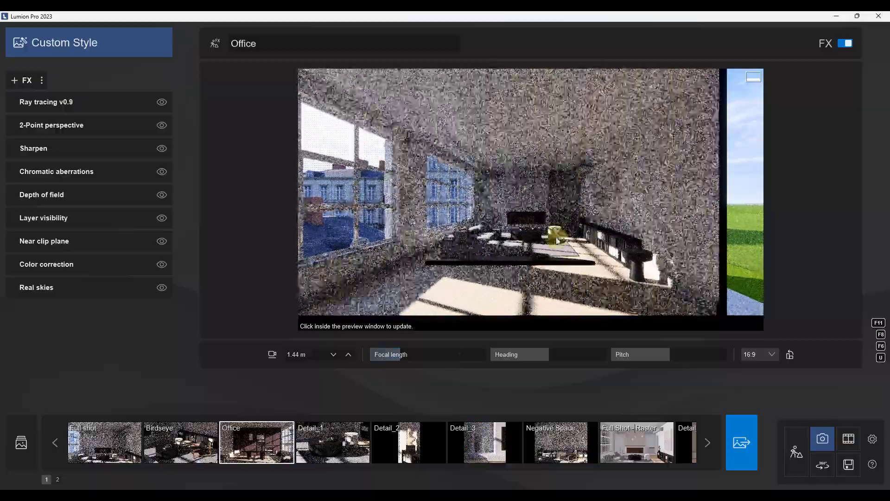
{"action": "mouse_move", "coordinate": [422, 357]}
{"action": "left_mouse_down"}
{"action": "mouse_move", "coordinate": [392, 357]}
{"action": "mouse_move", "coordinate": [425, 358]}
{"action": "left_mouse_up"}
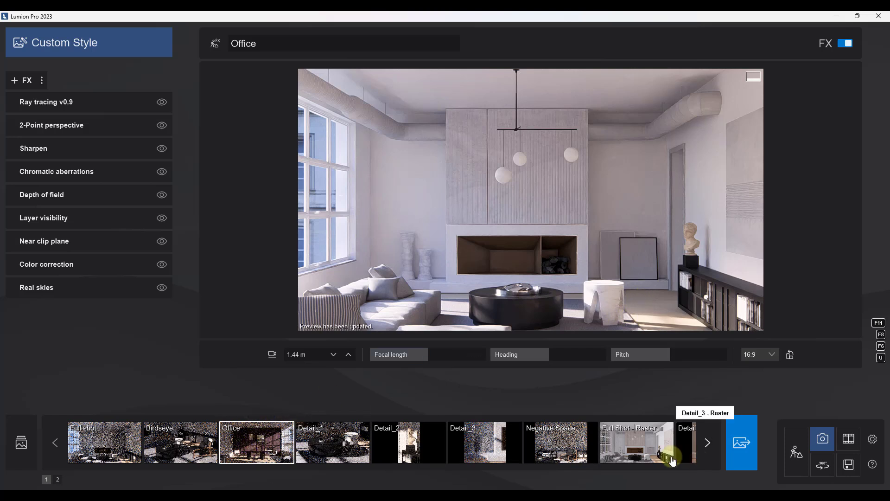
Create Photo - 10 in slot 10 framing the living-room seating, and open the photo effect library
{"action": "left_click", "coordinate": [706, 443]}
{"action": "left_click", "coordinate": [706, 443]}
{"action": "left_click", "coordinate": [633, 440]}
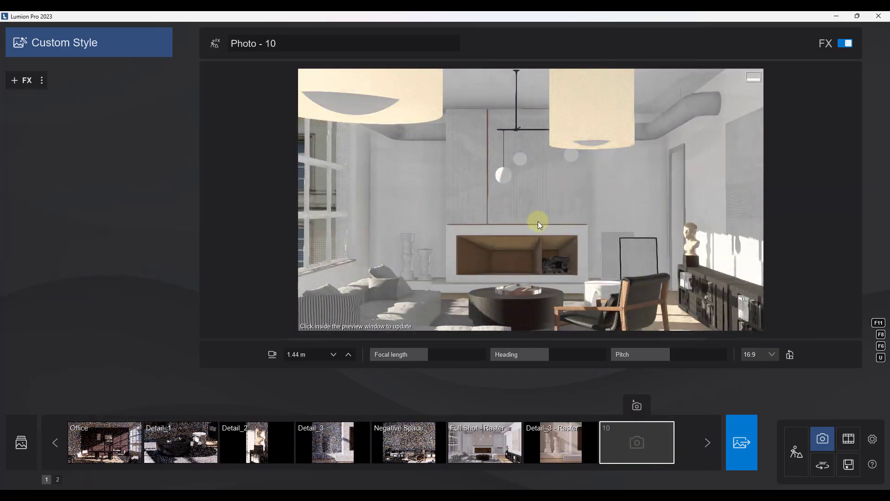
{"action": "right_click_drag", "start_coordinate": [580, 221], "coordinate": [491, 224]}
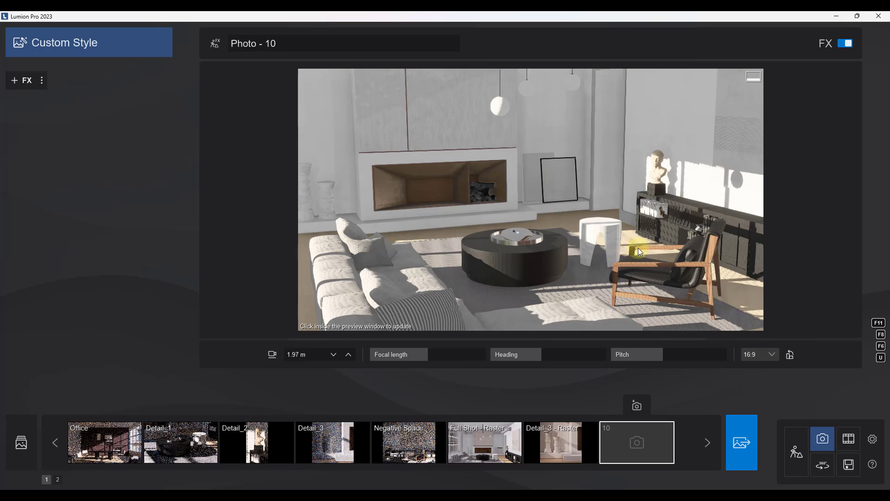
{"action": "right_click_drag", "start_coordinate": [529, 233], "coordinate": [527, 254]}
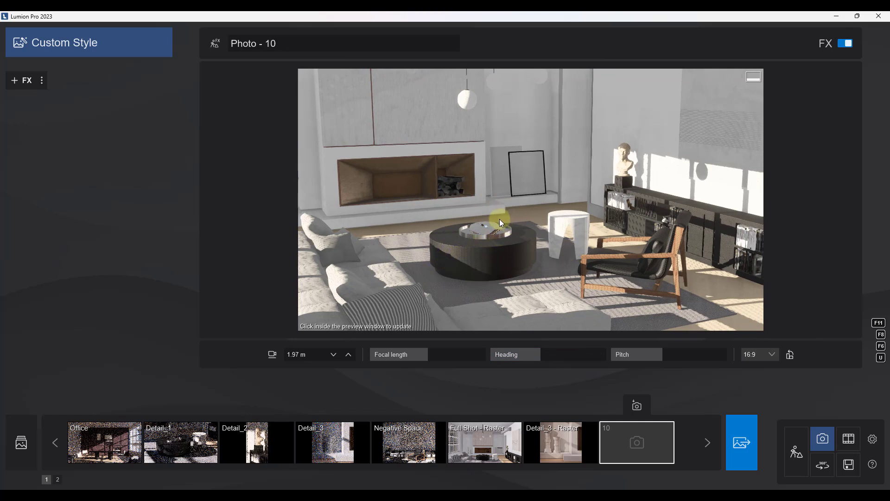
{"action": "left_click", "coordinate": [19, 82]}
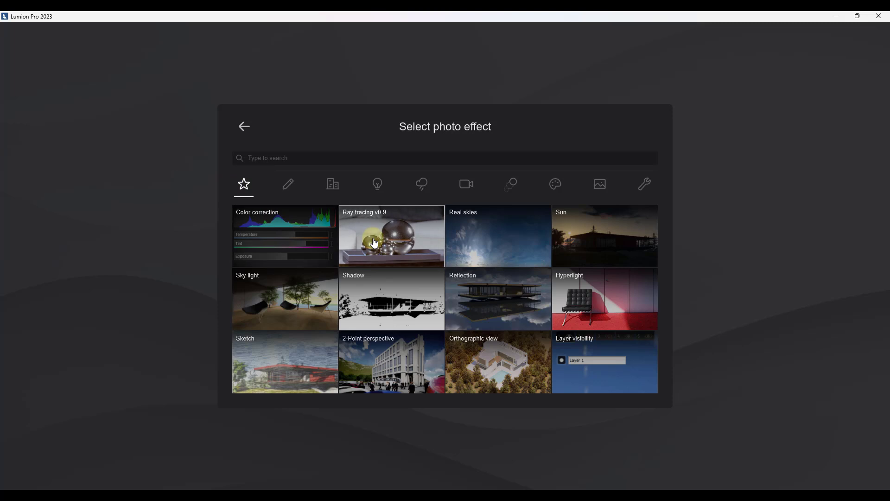
Search effects for 'ray trac' and add Ray tracing v0.9 to Photo - 10
{"action": "left_click", "coordinate": [295, 159]}
{"action": "type", "text": "ray"}
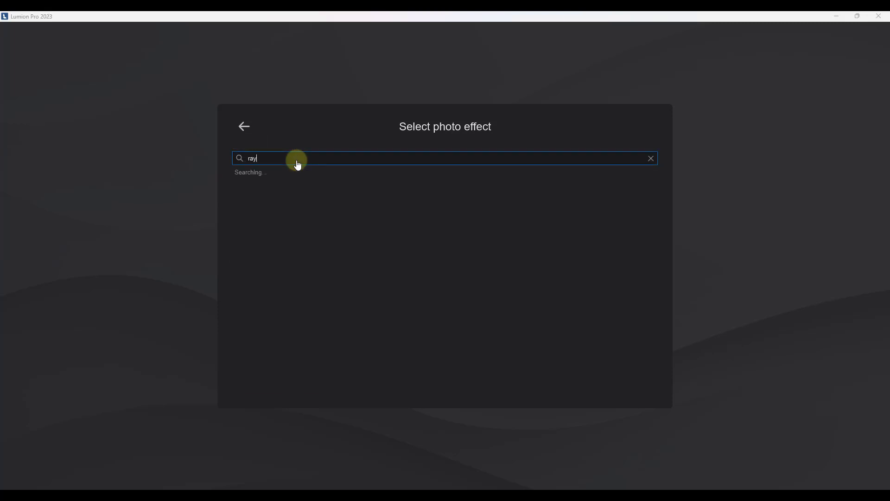
{"action": "type", "text": " trac"}
{"action": "left_click", "coordinate": [293, 225]}
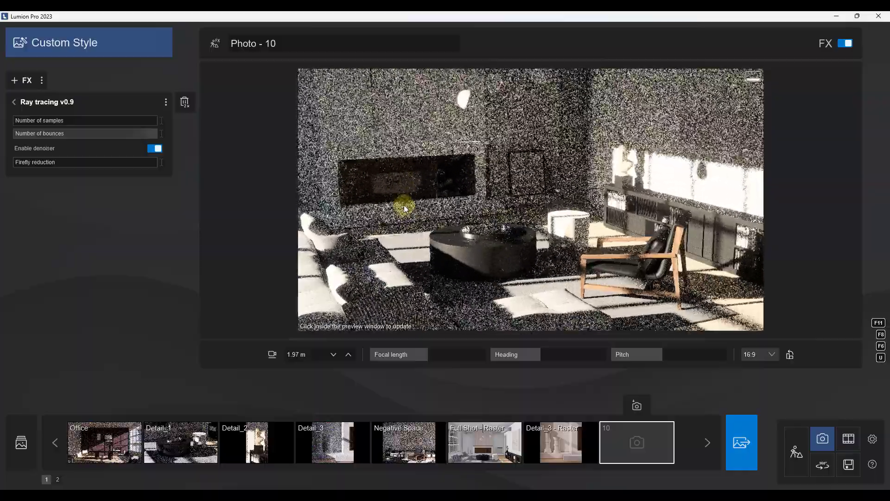
Refresh the ray-traced preview and raise Number of samples to about 544
{"action": "left_click", "coordinate": [475, 168]}
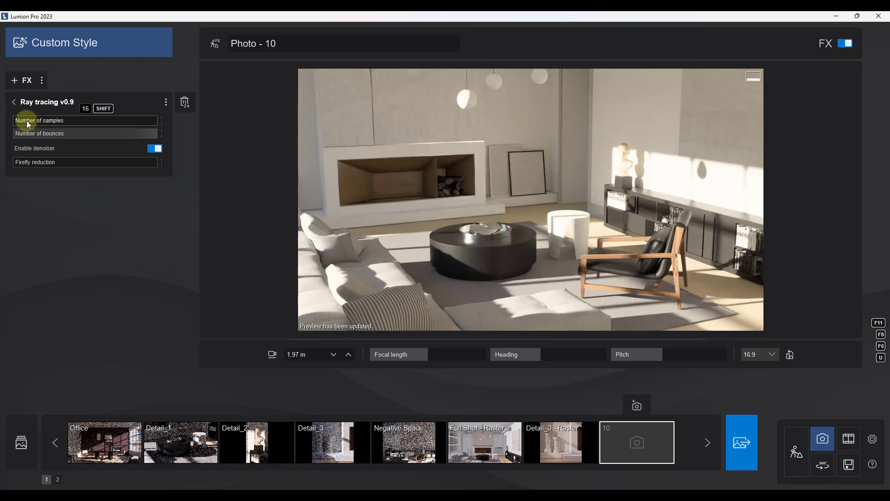
{"action": "left_click_drag", "start_coordinate": [26, 121], "coordinate": [84, 123], "text": "shift"}
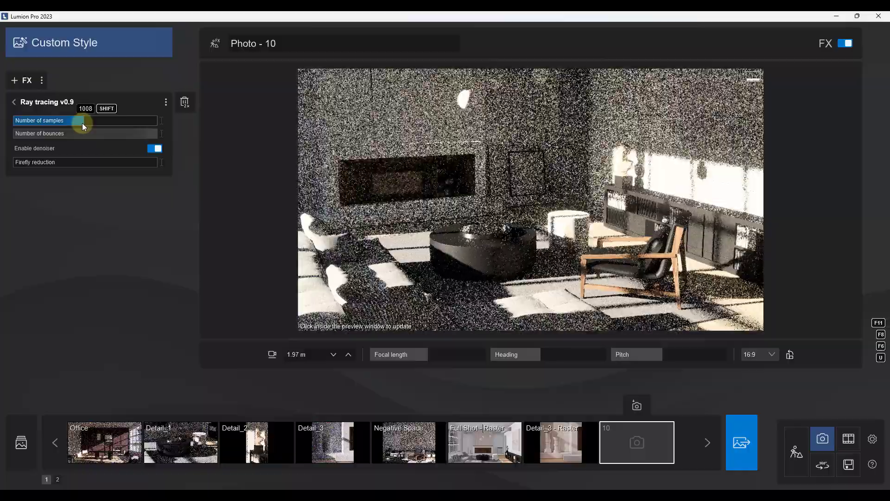
{"action": "left_click_drag", "start_coordinate": [82, 123], "coordinate": [25, 120], "text": "shift"}
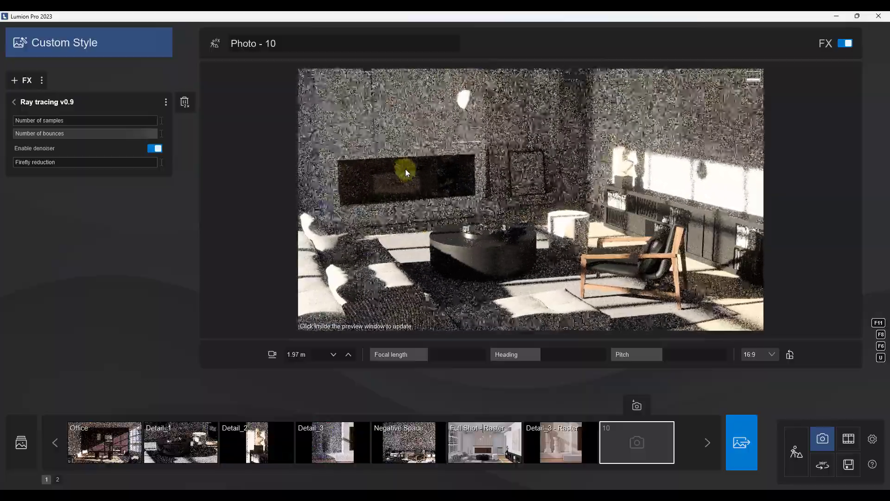
{"action": "left_click", "coordinate": [37, 121]}
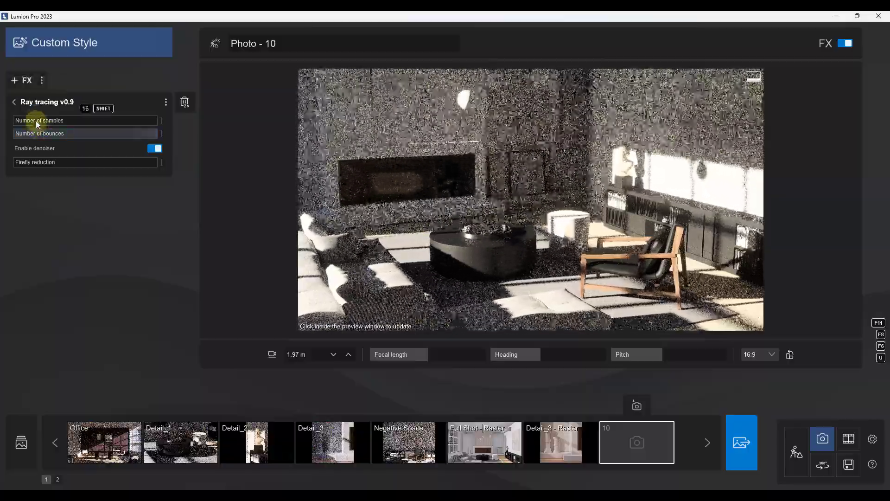
{"action": "left_click_drag", "start_coordinate": [43, 121], "coordinate": [157, 121], "text": "shift"}
{"action": "left_click", "coordinate": [158, 121]}
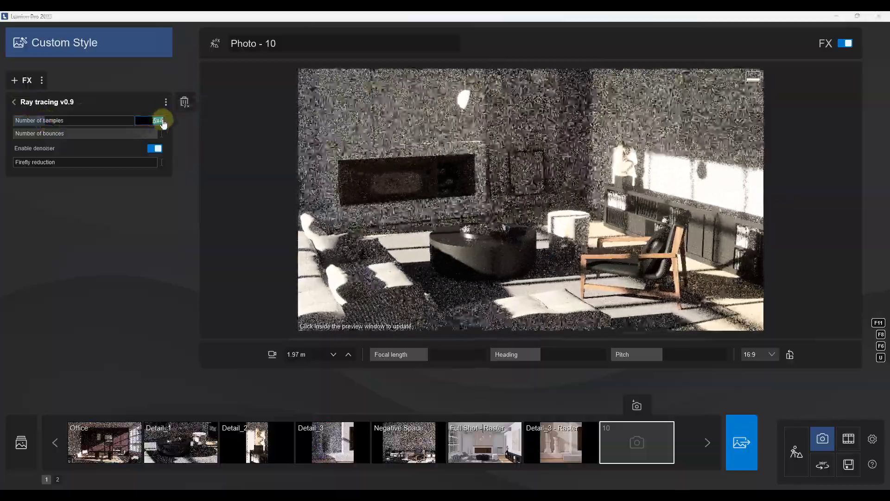
{"action": "type", "text": "52"}
{"action": "key", "text": "Return"}
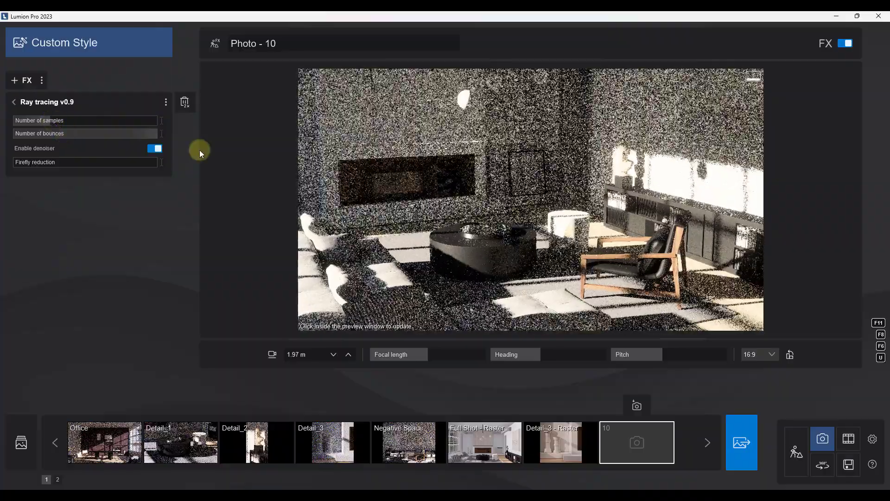
Re-render the Photo - 10 preview at 528 samples until the image comes out clean
{"action": "left_click", "coordinate": [435, 178]}
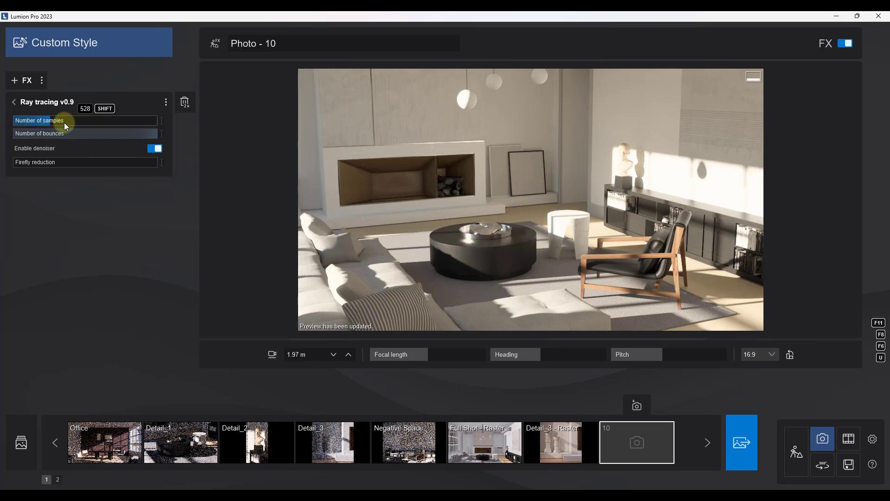
{"action": "mouse_move", "coordinate": [172, 438]}
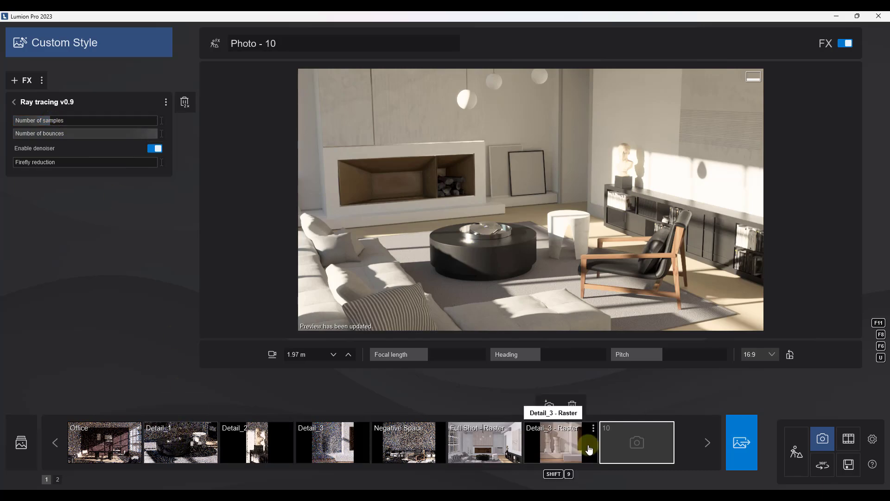
Save the view to slot 10, check Detail_1's 512-sample ray tracing, then reopen Photo - 10's Ray tracing settings
{"action": "left_click", "coordinate": [625, 406]}
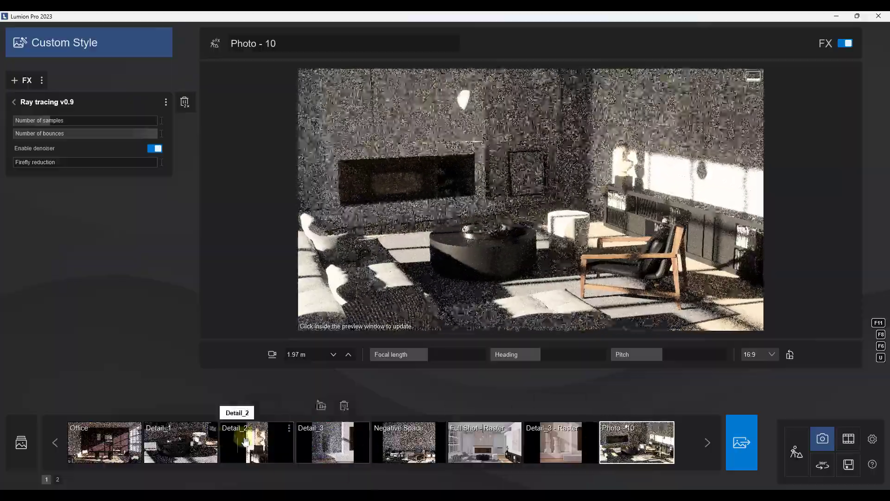
{"action": "left_click", "coordinate": [191, 441]}
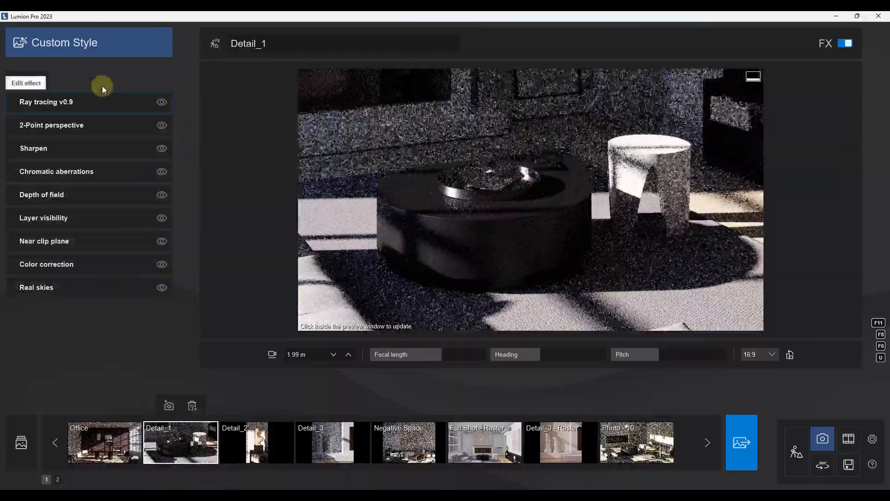
{"action": "left_click", "coordinate": [86, 102]}
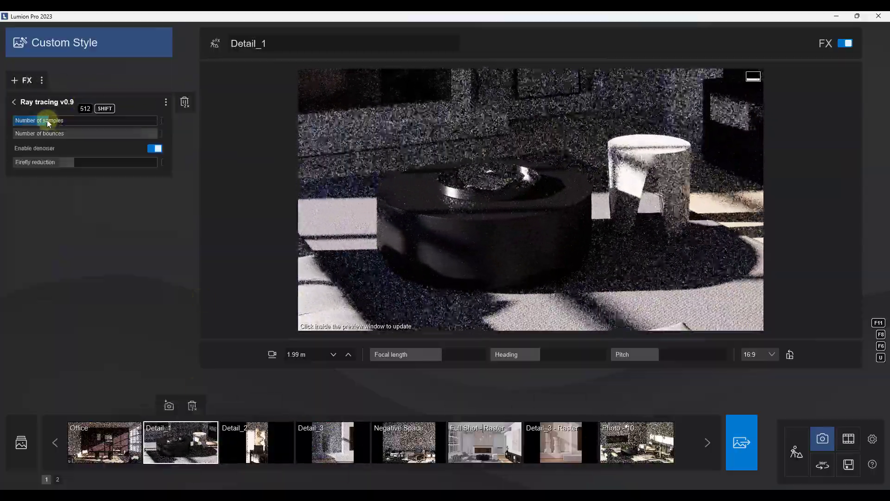
{"action": "left_click", "coordinate": [320, 443]}
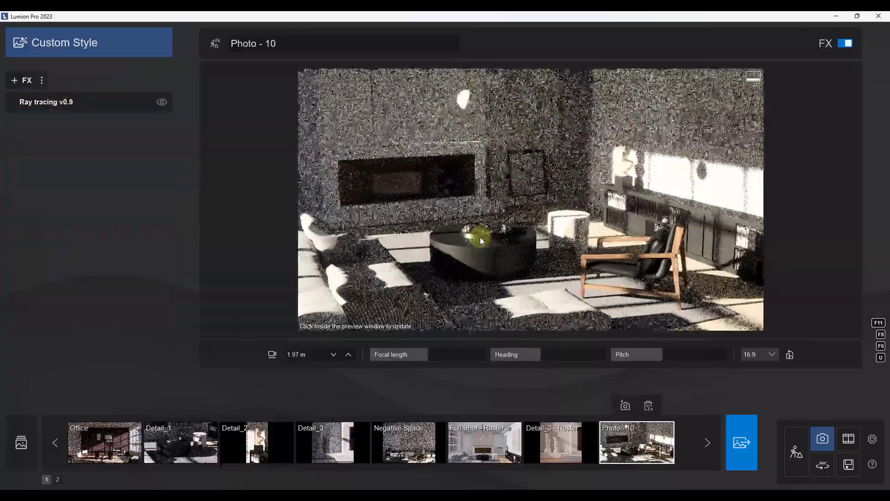
{"action": "left_click", "coordinate": [72, 103]}
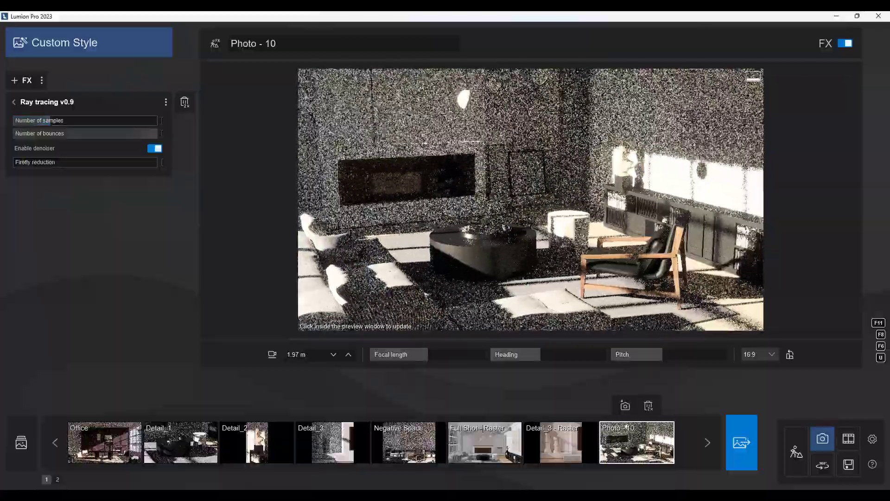
Enter a Number of samples value directly in the Ray tracing v0.9 settings
{"action": "mouse_move", "coordinate": [47, 124]}
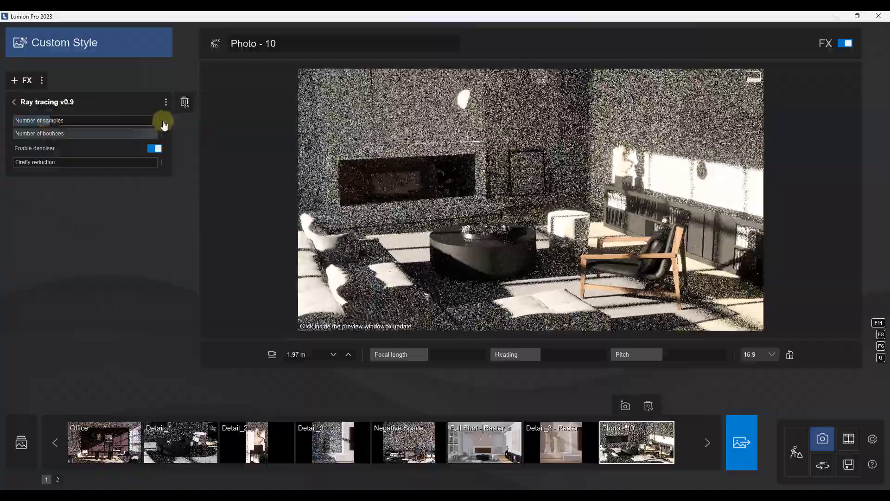
{"action": "left_click", "coordinate": [163, 122]}
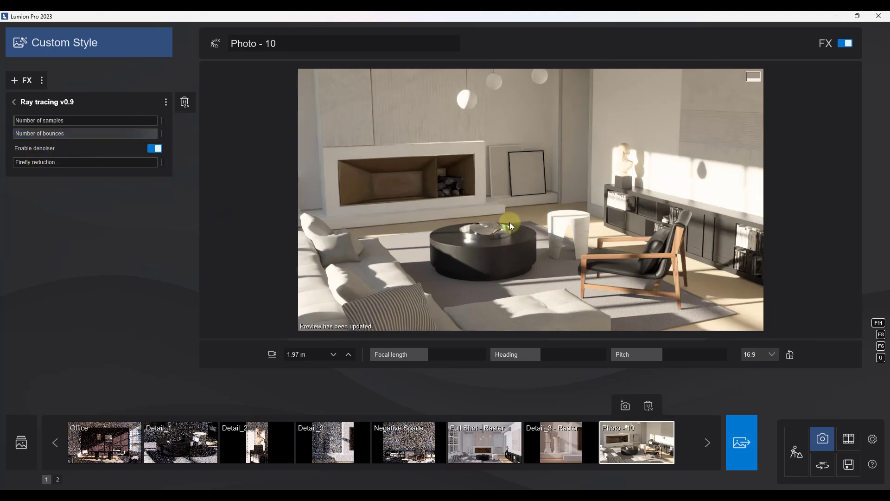
{"action": "key", "text": "shift"}
Compare minimum and maximum Number of bounces with preview refreshes, finishing at maximum
{"action": "left_click_drag", "start_coordinate": [141, 132], "coordinate": [8, 134]}
{"action": "left_click", "coordinate": [415, 192]}
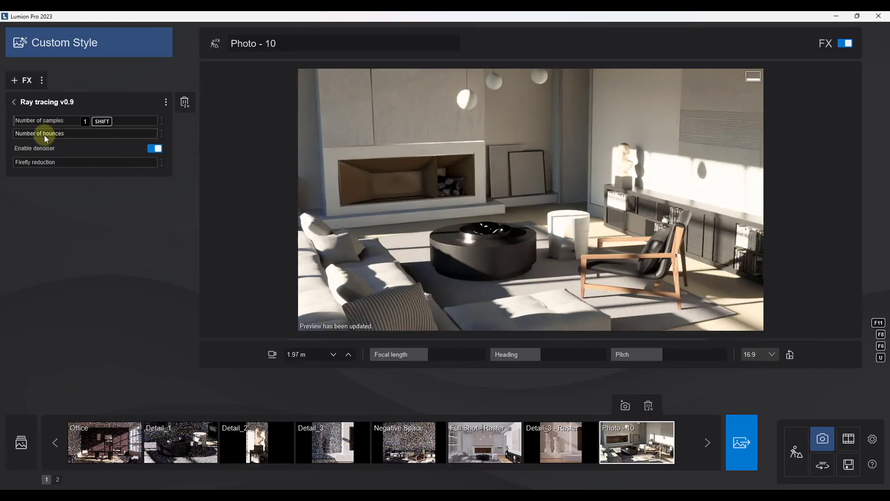
{"action": "left_click_drag", "start_coordinate": [43, 135], "coordinate": [265, 144]}
{"action": "left_click", "coordinate": [477, 149]}
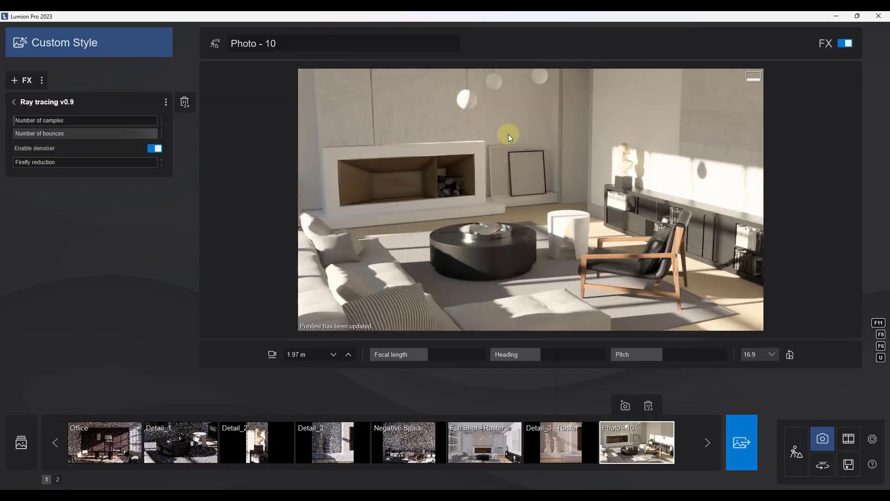
{"action": "left_click_drag", "start_coordinate": [128, 135], "coordinate": [15, 135]}
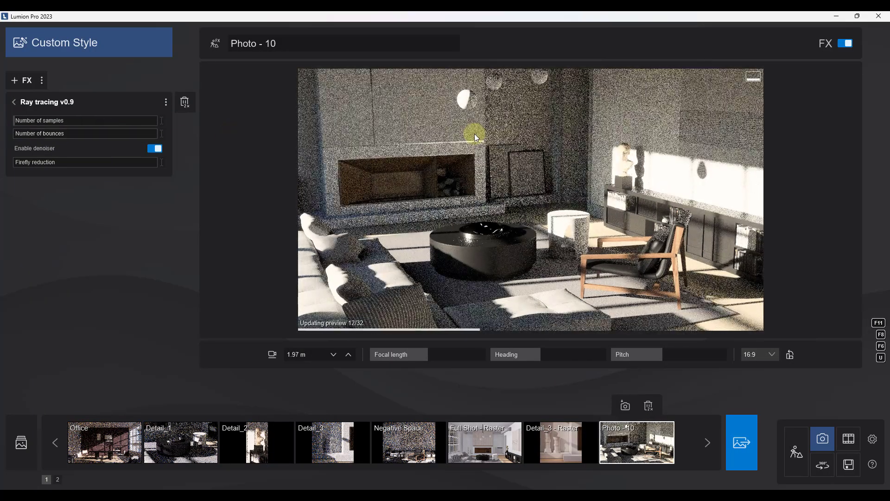
{"action": "left_click", "coordinate": [474, 134]}
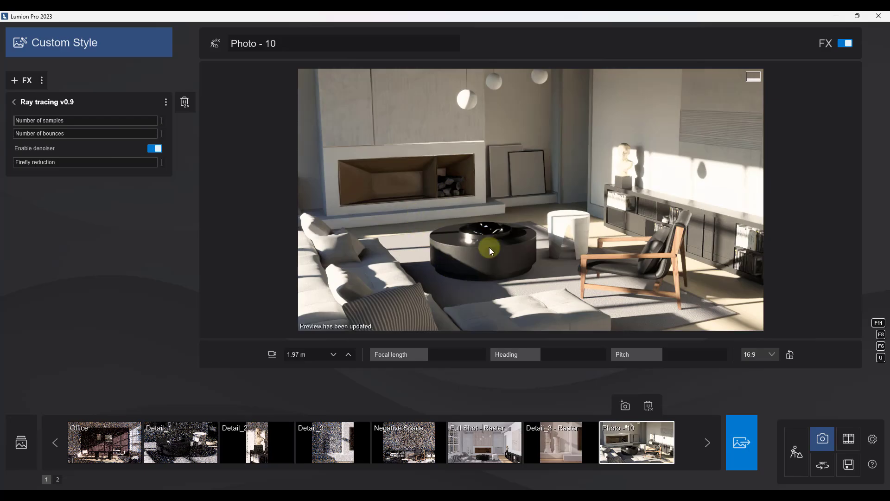
{"action": "left_click_drag", "start_coordinate": [47, 133], "coordinate": [258, 133]}
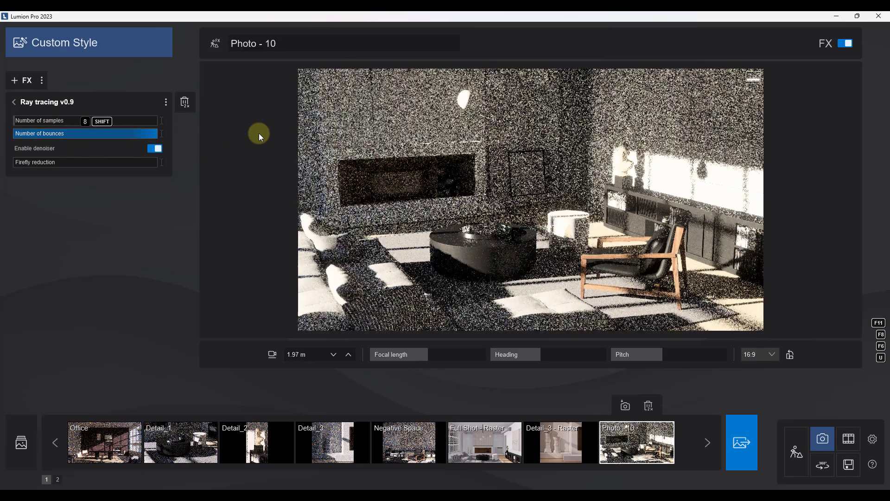
{"action": "left_click", "coordinate": [434, 166]}
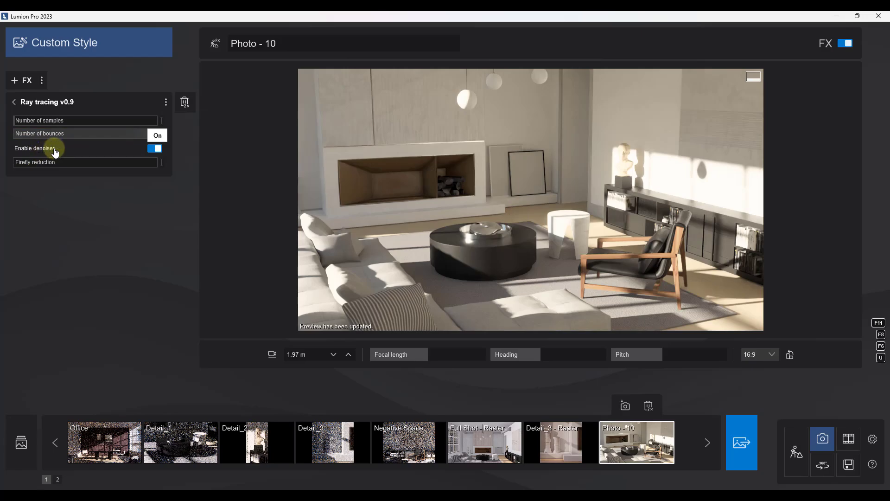
Preview Photo - 10 with the denoiser off, re-enable it, and refresh with fewer bounces
{"action": "left_click", "coordinate": [155, 149]}
{"action": "left_click", "coordinate": [463, 205]}
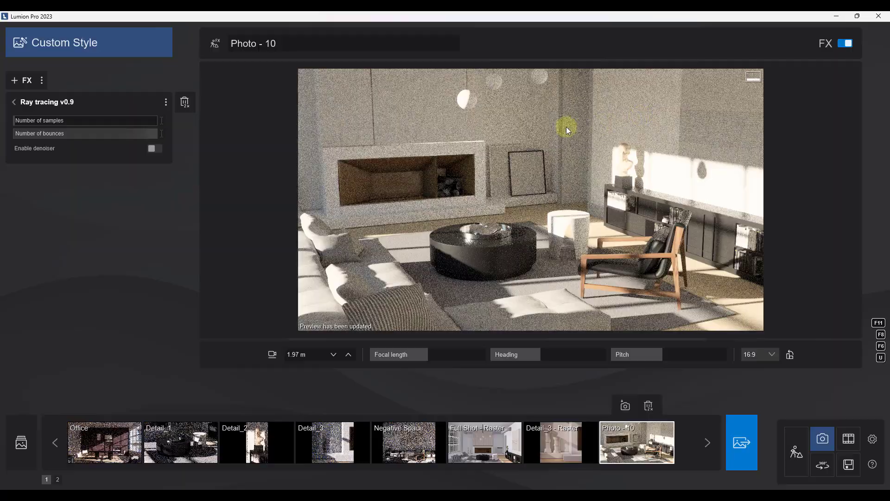
{"action": "left_click", "coordinate": [152, 150]}
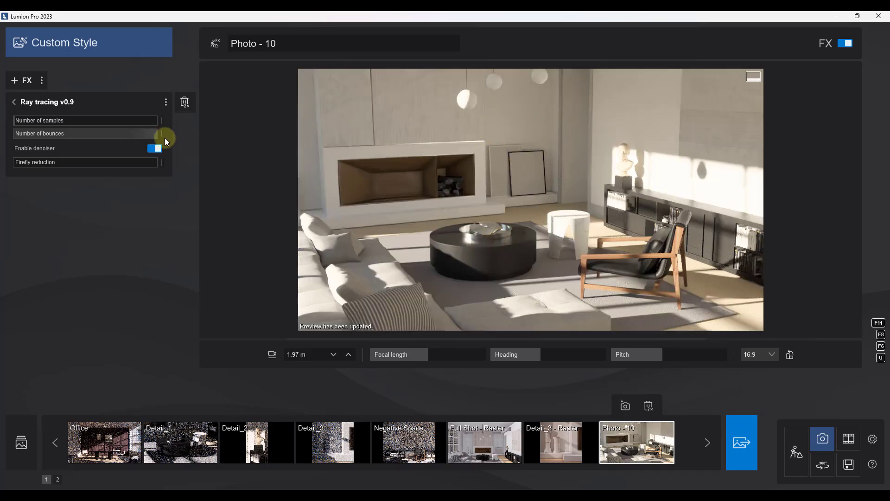
{"action": "left_click_drag", "start_coordinate": [163, 138], "coordinate": [23, 133]}
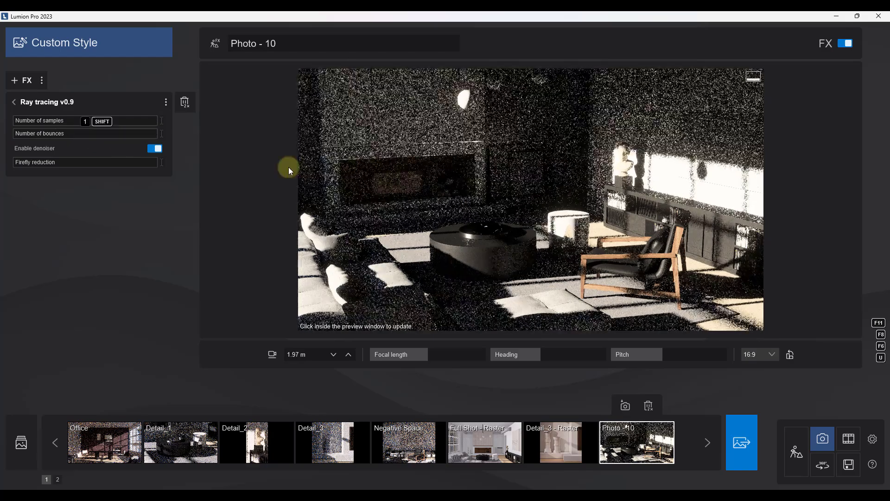
{"action": "left_click", "coordinate": [364, 181]}
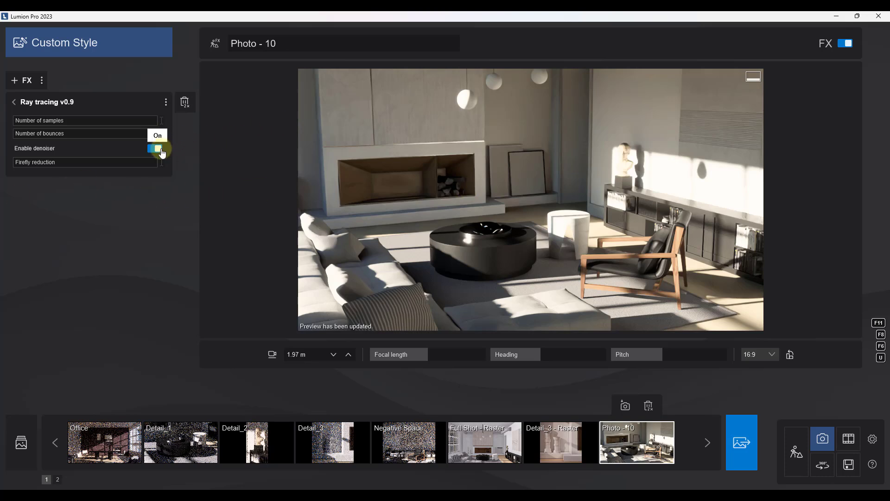
{"action": "mouse_move", "coordinate": [77, 122]}
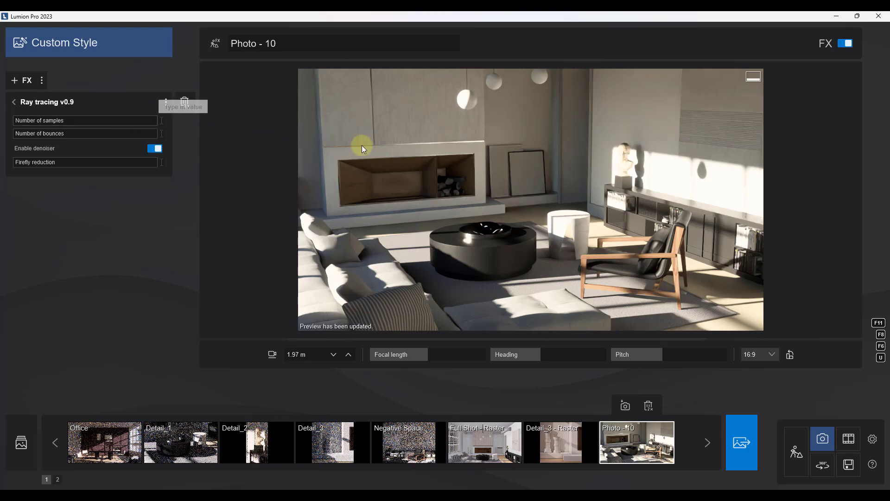
Raise Photo - 10's ray-tracing Number of samples slider to 1536
{"action": "mouse_move", "coordinate": [89, 122]}
{"action": "left_mouse_down"}
{"action": "mouse_move", "coordinate": [135, 123]}
{"action": "mouse_move", "coordinate": [46, 136]}
{"action": "mouse_move", "coordinate": [168, 135]}
{"action": "mouse_move", "coordinate": [118, 121]}
{"action": "left_mouse_up"}
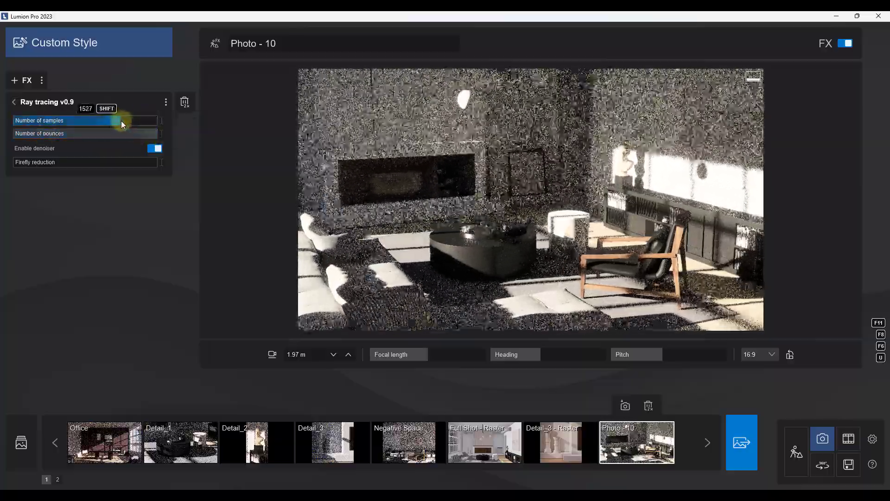
{"action": "left_click_drag", "start_coordinate": [121, 121], "coordinate": [122, 120], "text": "shift"}
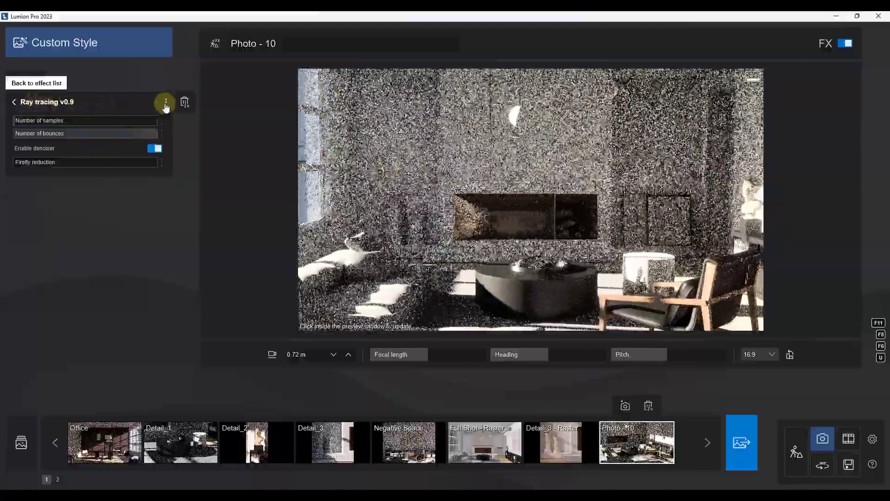
Return from the Ray tracing settings to Photo - 10's effect list
{"action": "left_click", "coordinate": [39, 105]}
Delete the Ray tracing effect and apply the Interior RT style preset to Photo - 10
{"action": "left_click", "coordinate": [182, 103]}
{"action": "left_click", "coordinate": [533, 240]}
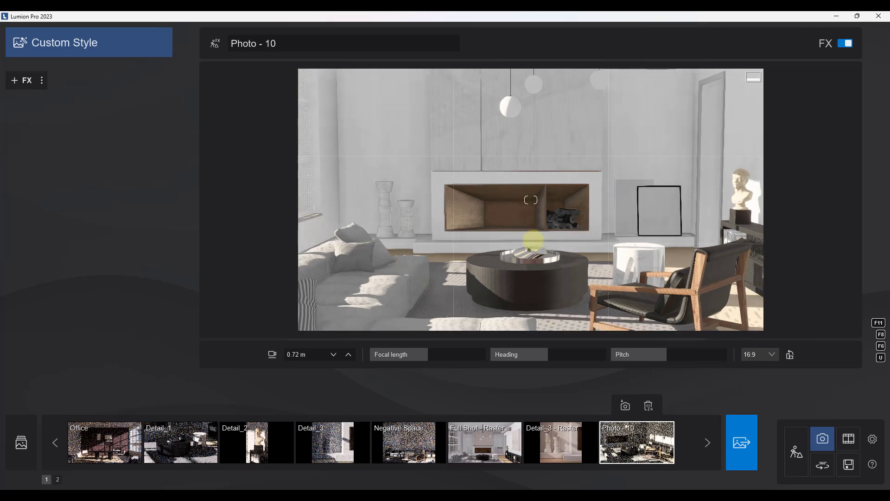
{"action": "left_click", "coordinate": [88, 52]}
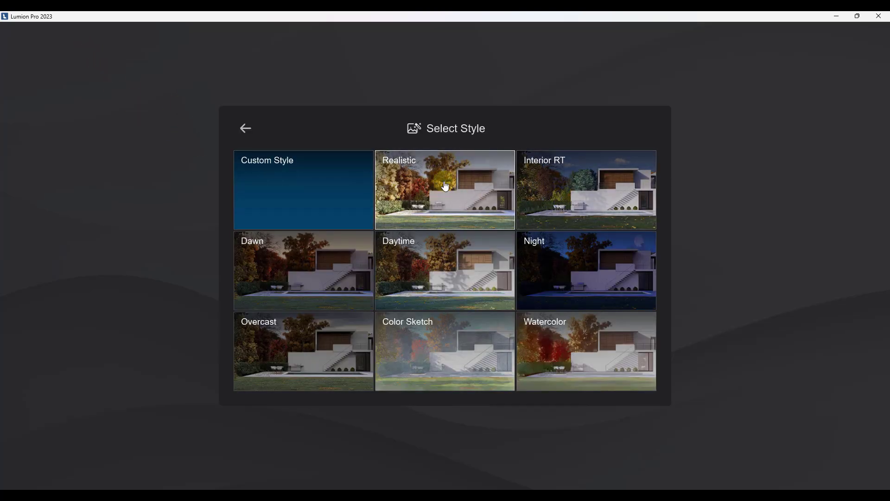
{"action": "left_click", "coordinate": [566, 185]}
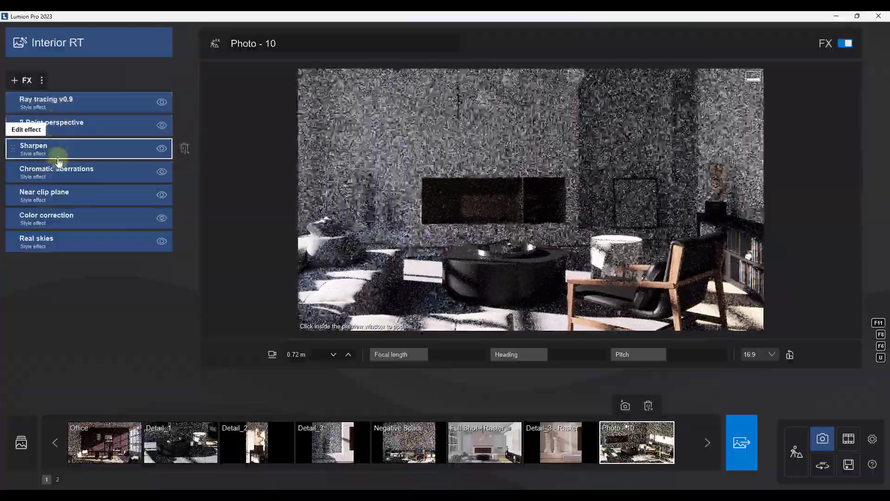
{"action": "left_click", "coordinate": [505, 177]}
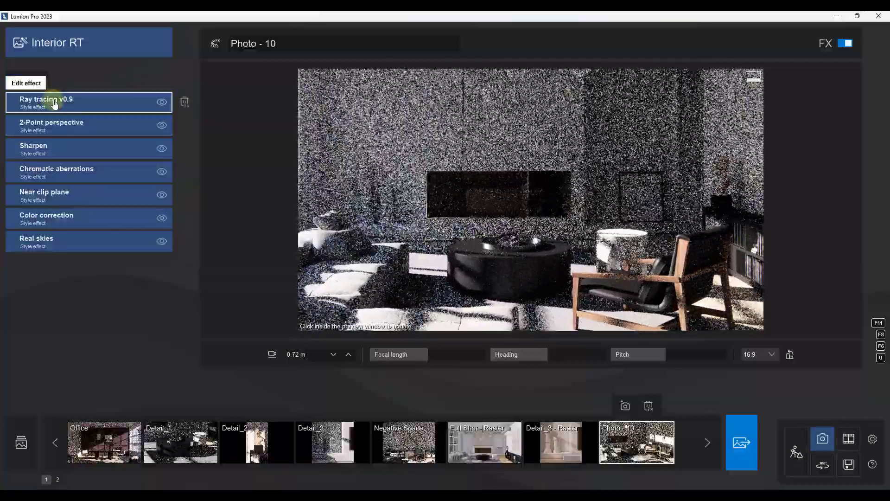
Inspect the style's Ray tracing v0.9 settings and refresh the ray-traced preview
{"action": "left_click", "coordinate": [54, 104]}
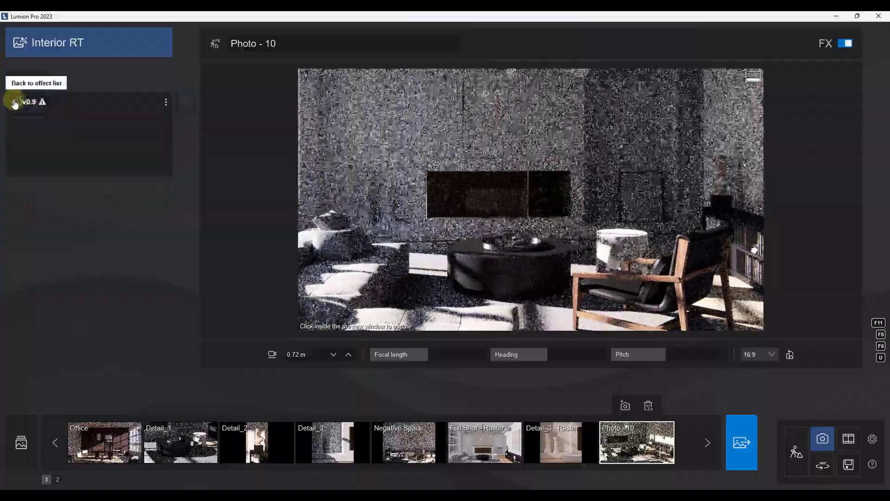
{"action": "left_click", "coordinate": [14, 102]}
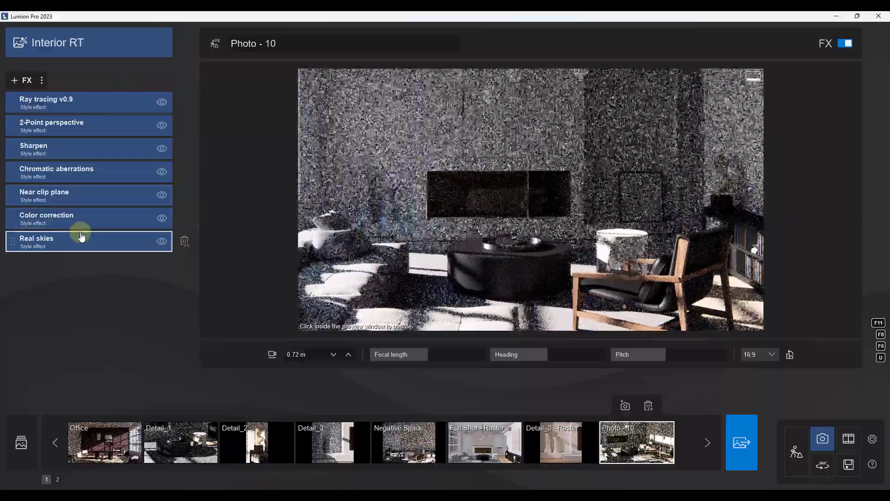
{"action": "left_click", "coordinate": [447, 201]}
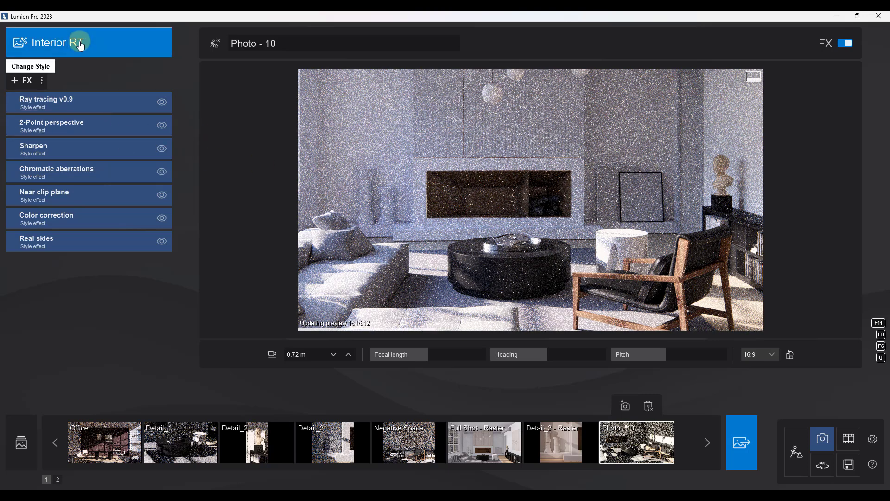
{"action": "left_click", "coordinate": [558, 284]}
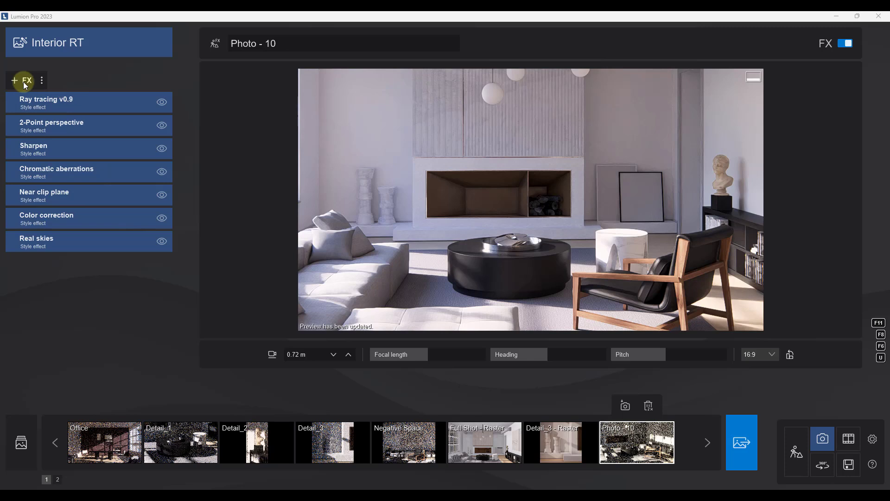
Add the Global illumination and Hyperlight effects to Photo - 10
{"action": "left_click", "coordinate": [23, 81]}
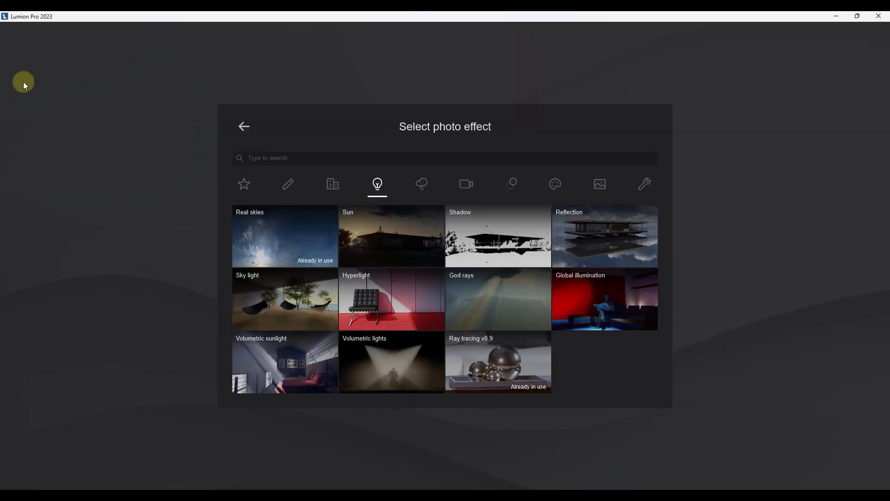
{"action": "left_click", "coordinate": [575, 296]}
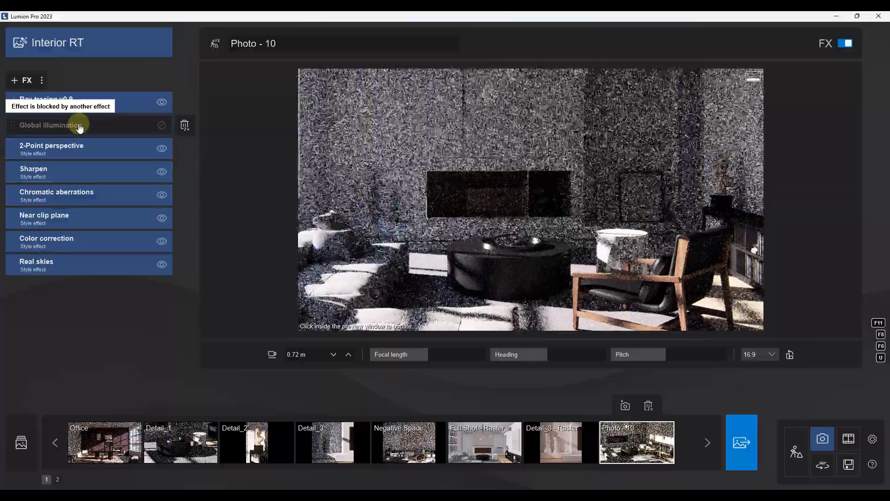
{"action": "left_click", "coordinate": [21, 82]}
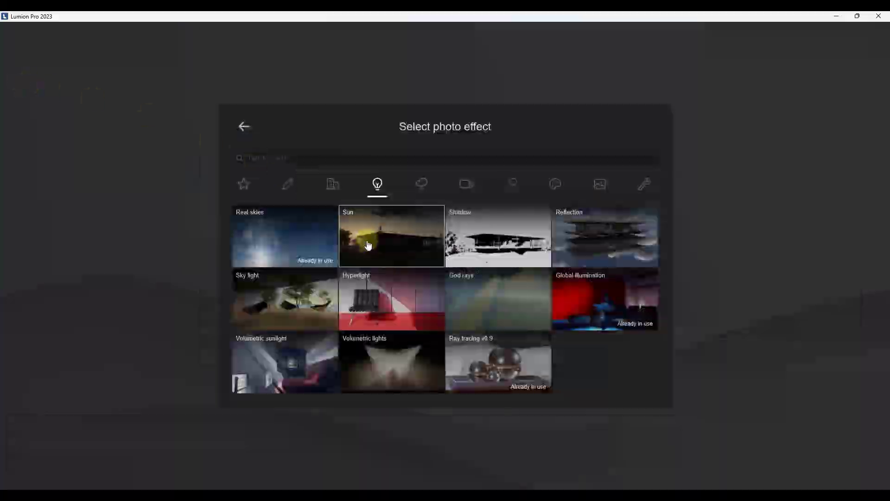
{"action": "left_click", "coordinate": [375, 300]}
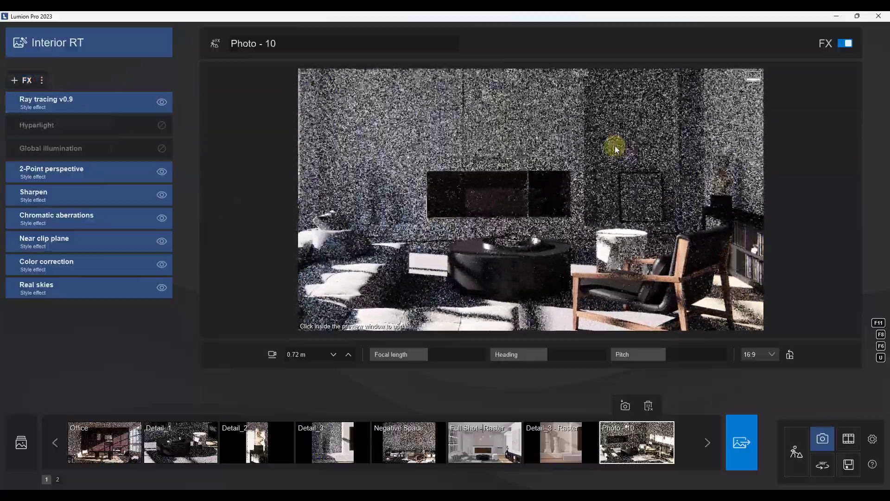
Search the photo effects for 're' and add the Reflection effect
{"action": "mouse_move", "coordinate": [88, 153]}
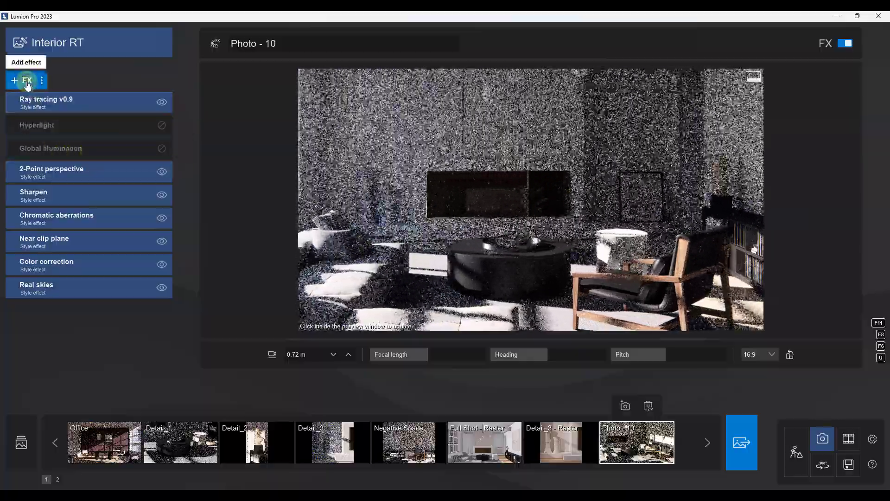
{"action": "left_click", "coordinate": [26, 81]}
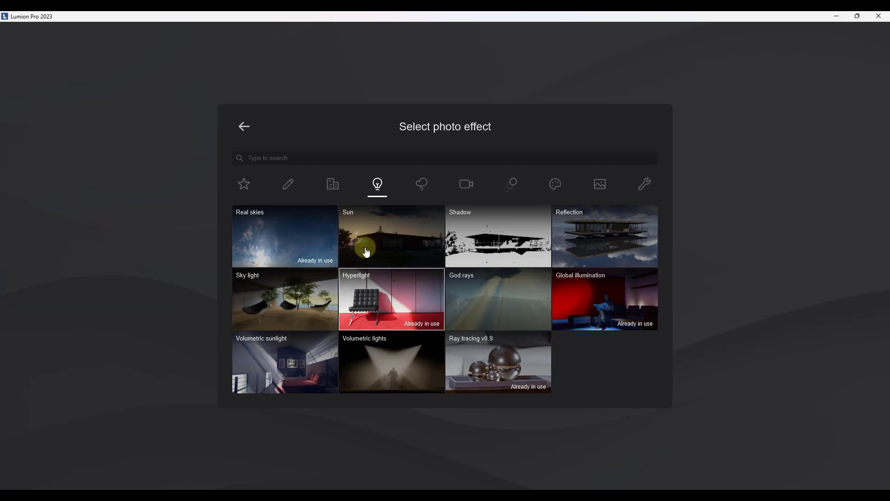
{"action": "left_click", "coordinate": [309, 158]}
{"action": "type", "text": "reflec"}
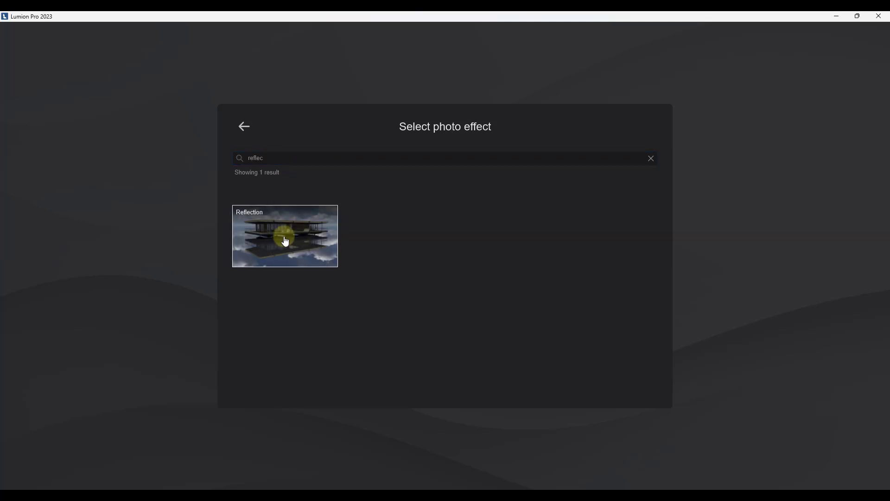
{"action": "left_click", "coordinate": [284, 232]}
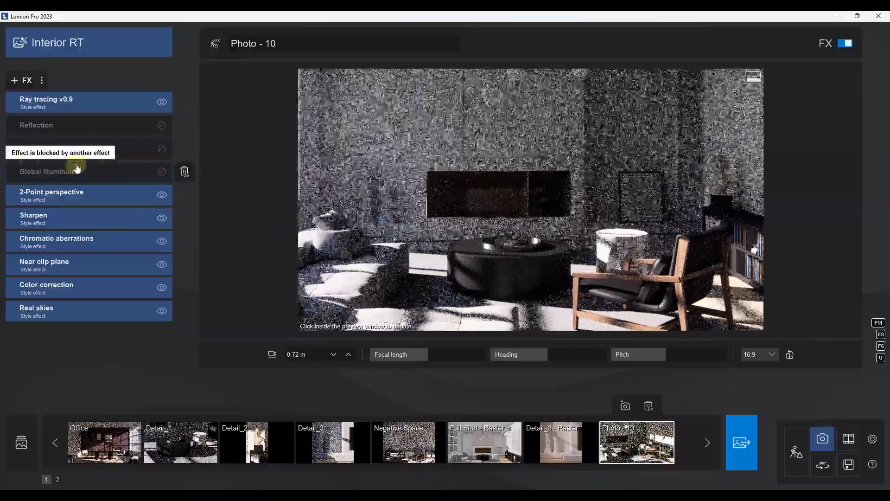
Add the Sky light effect through a 'sky' search, then add the Shadow effect
{"action": "left_click", "coordinate": [31, 83]}
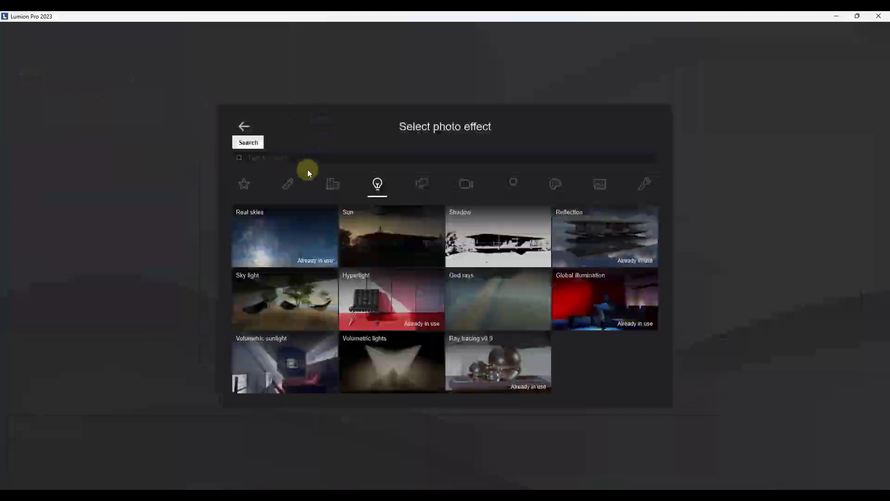
{"action": "left_click", "coordinate": [302, 162]}
{"action": "type", "text": "sk"}
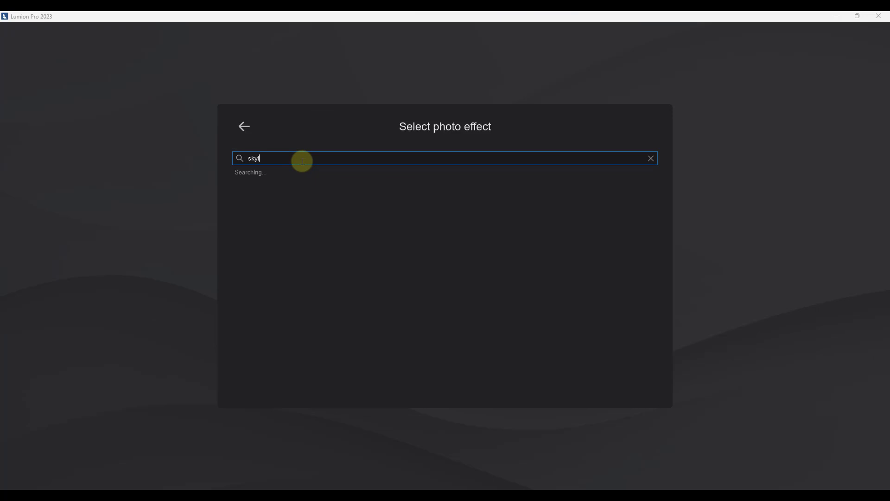
{"action": "type", "text": "yl"}
{"action": "key", "text": "BackSpace"}
{"action": "key", "text": "BackSpace"}
{"action": "key", "text": "BackSpace"}
{"action": "key", "text": "BackSpace"}
{"action": "type", "text": "sky"}
{"action": "left_click", "coordinate": [285, 357]}
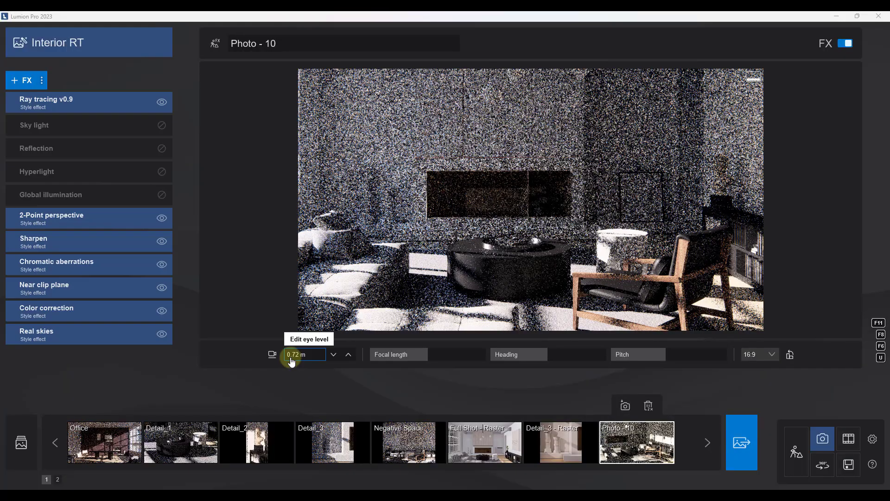
{"action": "left_click", "coordinate": [21, 80]}
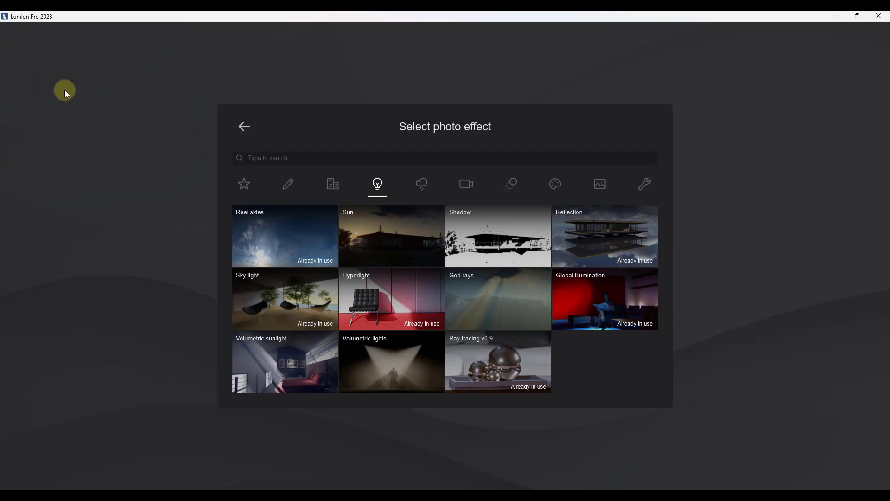
{"action": "left_click", "coordinate": [505, 246]}
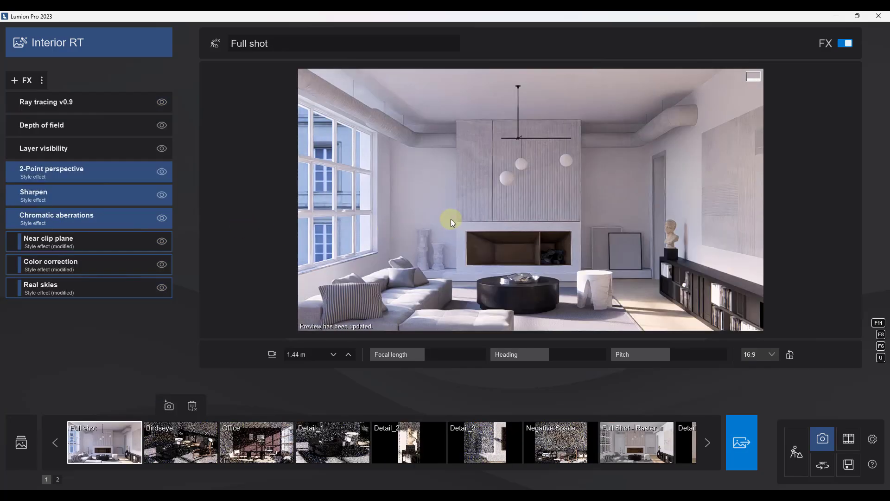
With ray tracing off, rotate the Real skies heading to about -152° and refresh
{"action": "mouse_move", "coordinate": [451, 219]}
{"action": "right_mouse_down"}
{"action": "mouse_move", "coordinate": [463, 159]}
{"action": "mouse_move", "coordinate": [584, 136]}
{"action": "mouse_move", "coordinate": [586, 169]}
{"action": "mouse_move", "coordinate": [480, 224]}
{"action": "right_mouse_up"}
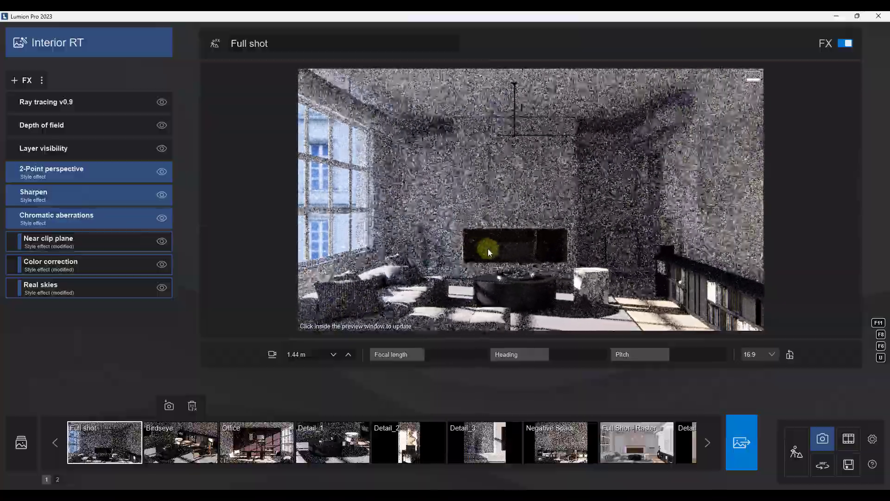
{"action": "left_click", "coordinate": [162, 102]}
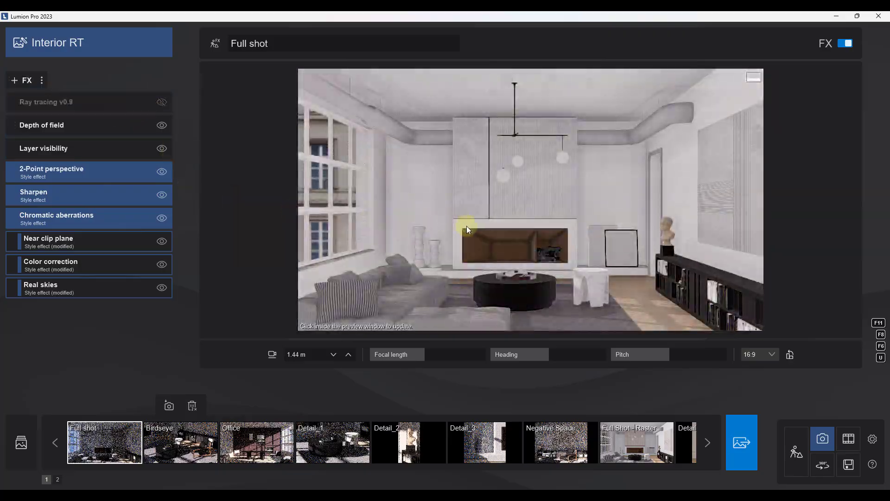
{"action": "left_click", "coordinate": [83, 288]}
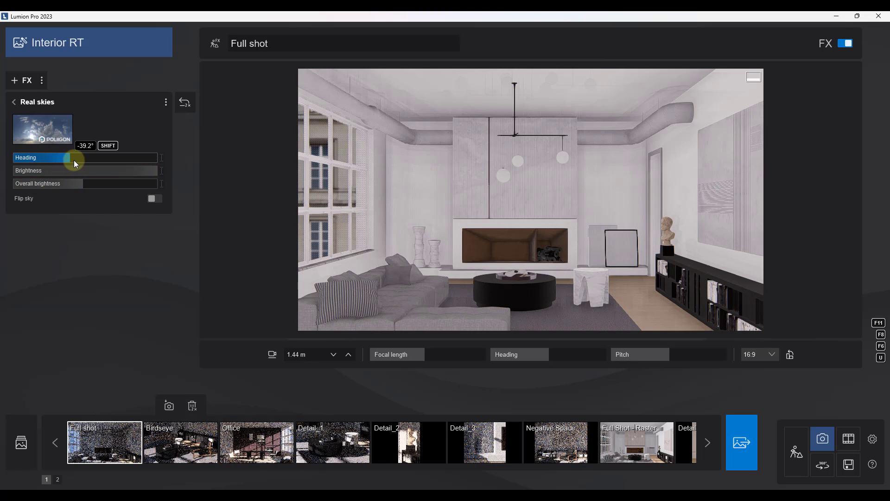
{"action": "left_click_drag", "start_coordinate": [42, 162], "coordinate": [123, 161]}
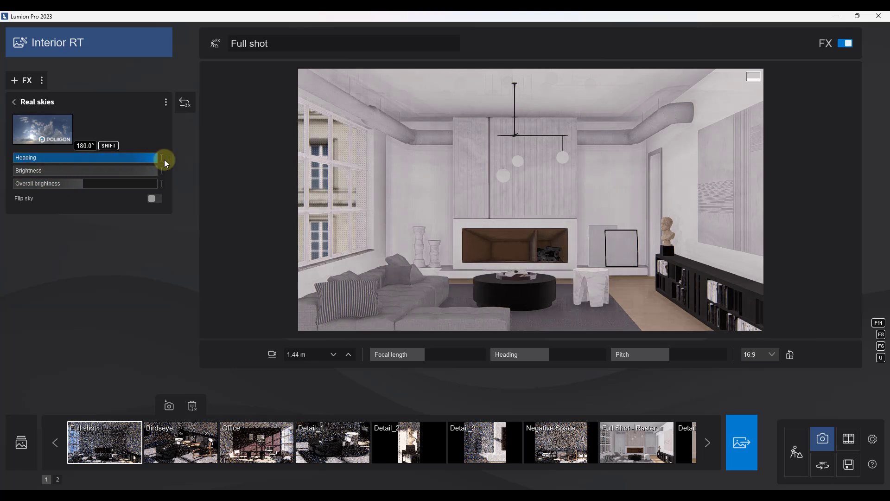
{"action": "left_click_drag", "start_coordinate": [168, 162], "coordinate": [29, 160]}
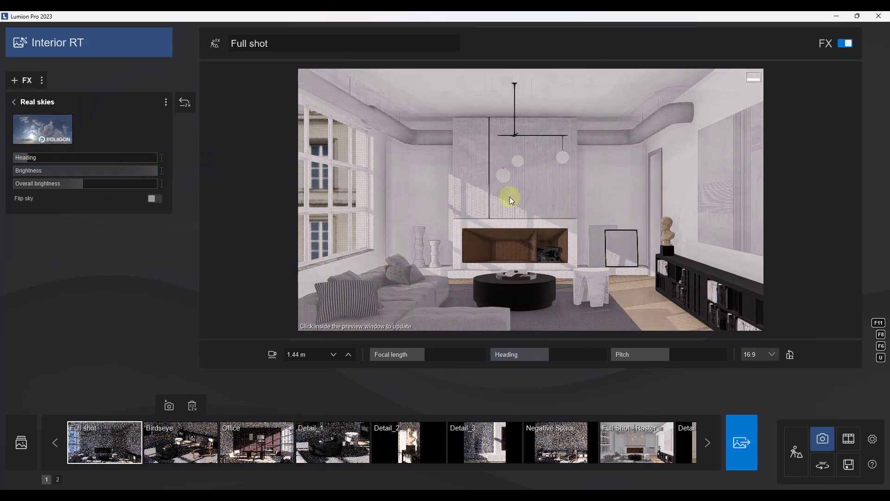
{"action": "left_click", "coordinate": [489, 214]}
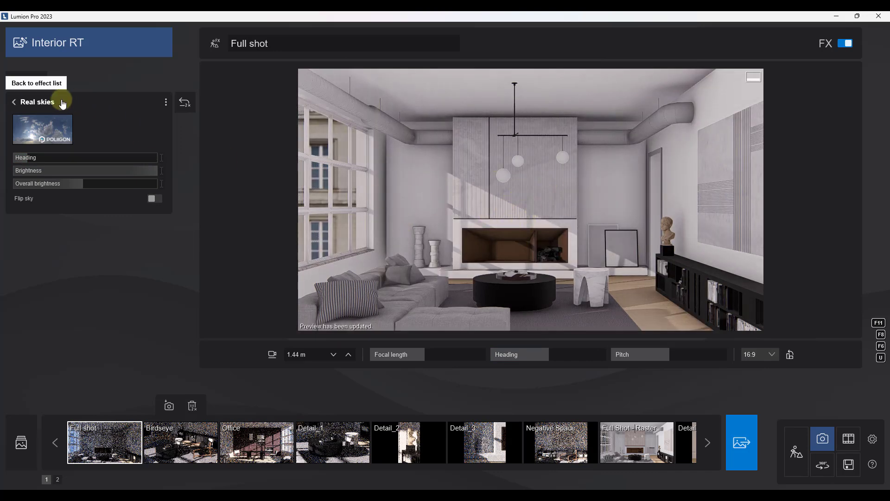
Turn ray tracing back on, compare previews, and restore the saved Full shot camera with Shift+1
{"action": "left_click", "coordinate": [15, 102]}
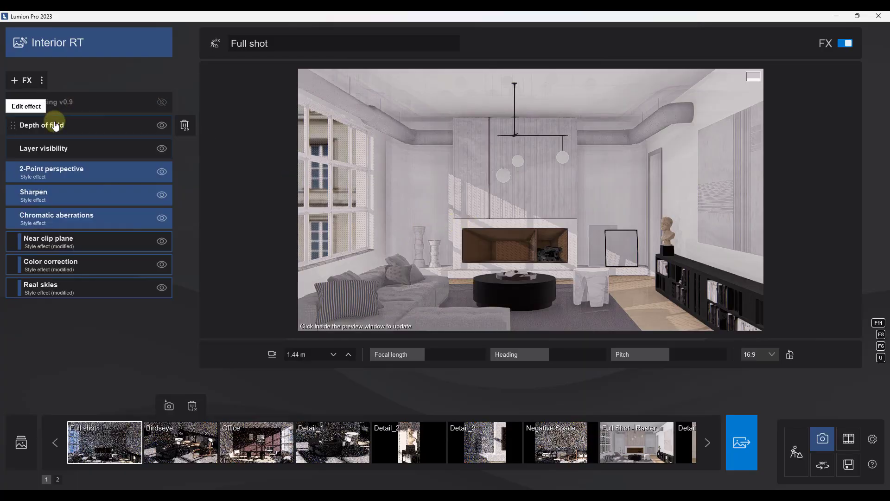
{"action": "left_click", "coordinate": [162, 101]}
{"action": "left_click", "coordinate": [452, 188]}
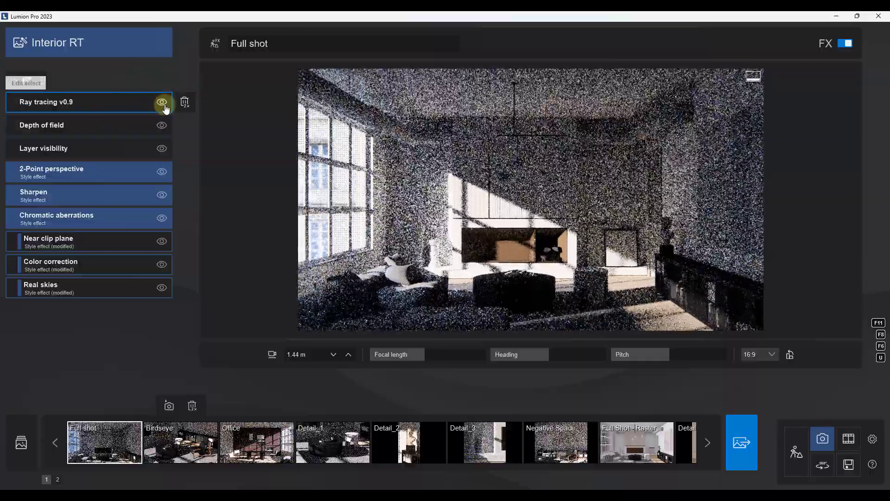
{"action": "left_click", "coordinate": [161, 102]}
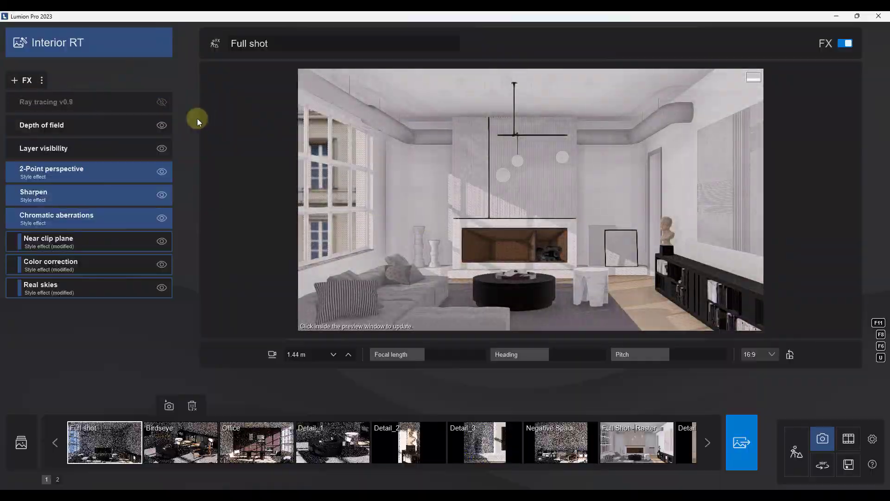
{"action": "left_click", "coordinate": [162, 102]}
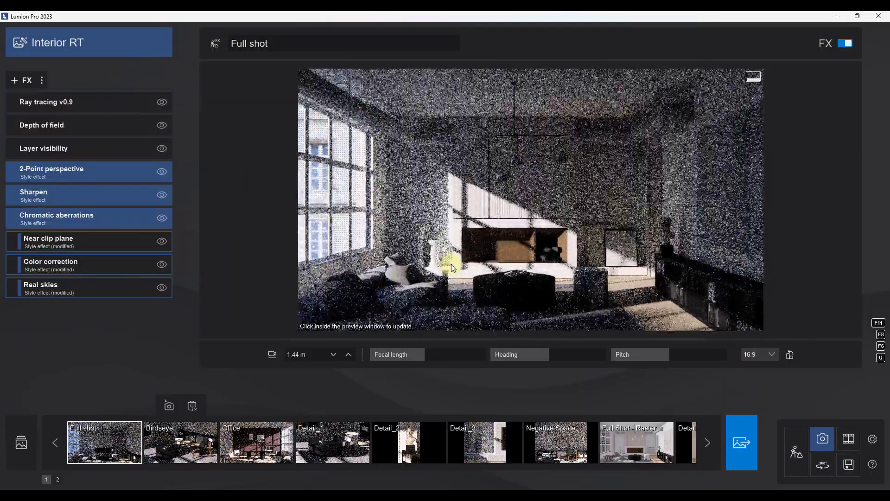
{"action": "key", "text": "w"}
{"action": "key", "text": "shift+1"}
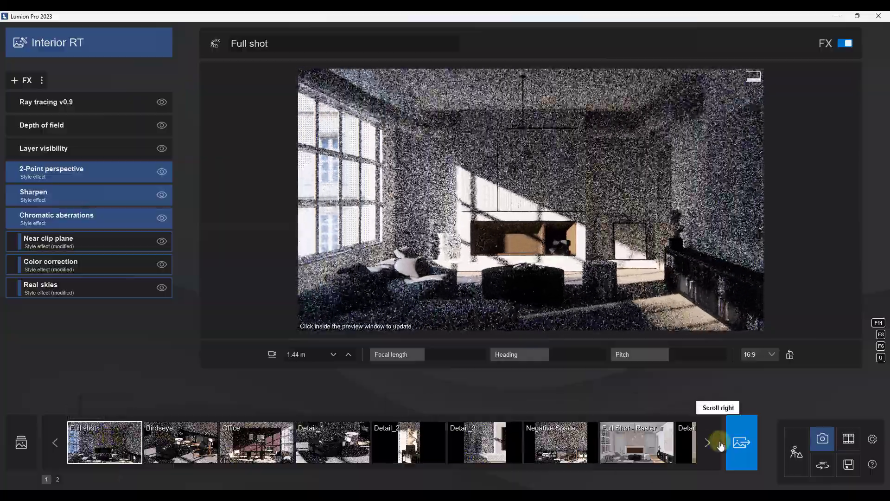
Render the current Full shot at Desktop 1920x1080 and review RayTracing.jpg
{"action": "left_click", "coordinate": [741, 442]}
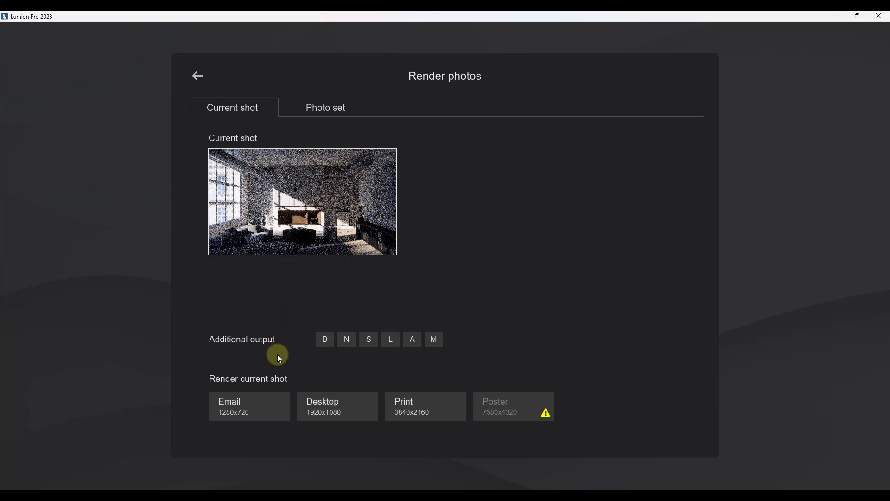
{"action": "left_click", "coordinate": [344, 411]}
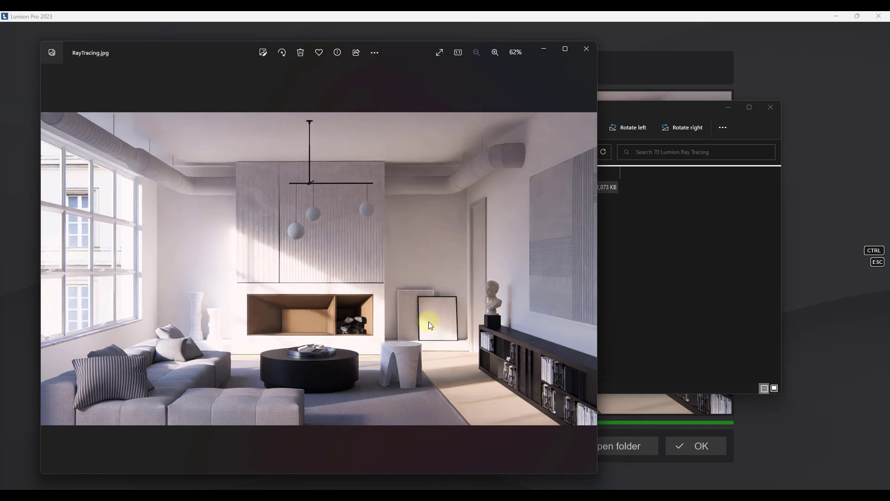
{"action": "left_click_drag", "start_coordinate": [408, 50], "coordinate": [510, 38]}
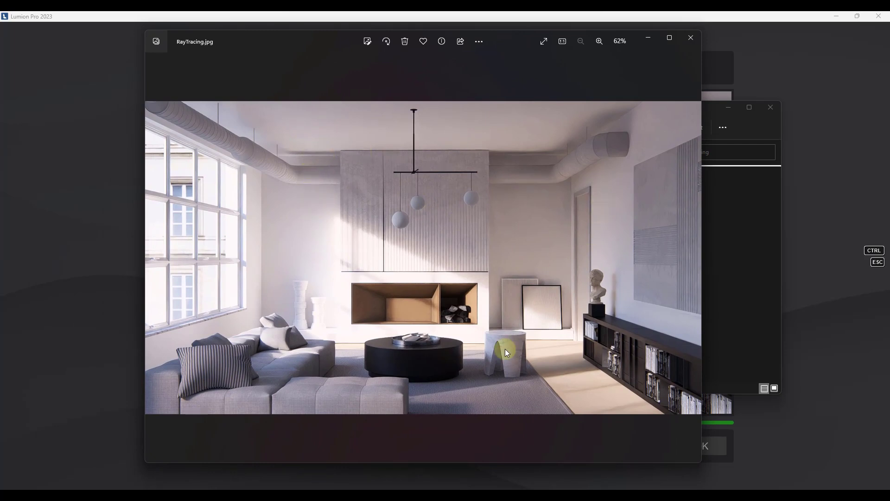
{"action": "scroll", "coordinate": [499, 354], "scroll_direction": "up", "scroll_amount": 3}
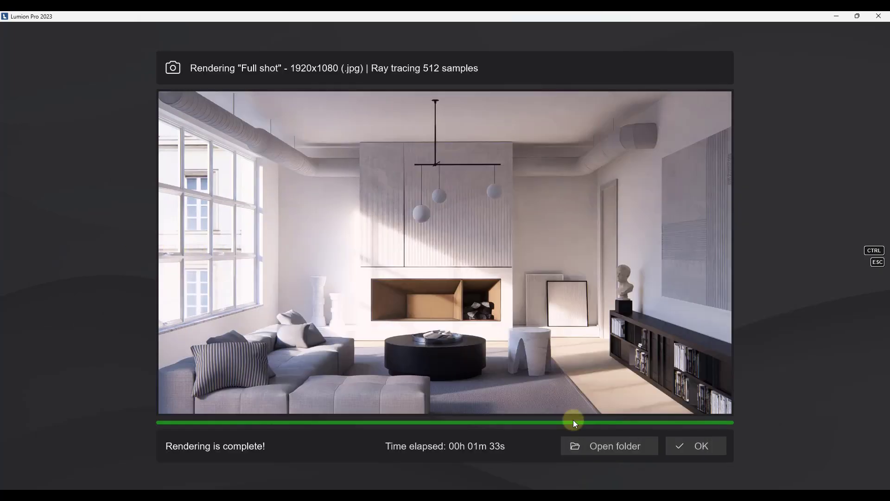
Close the photo render, preview the Zoom in movie clip, and open its render options
{"action": "left_click", "coordinate": [696, 446]}
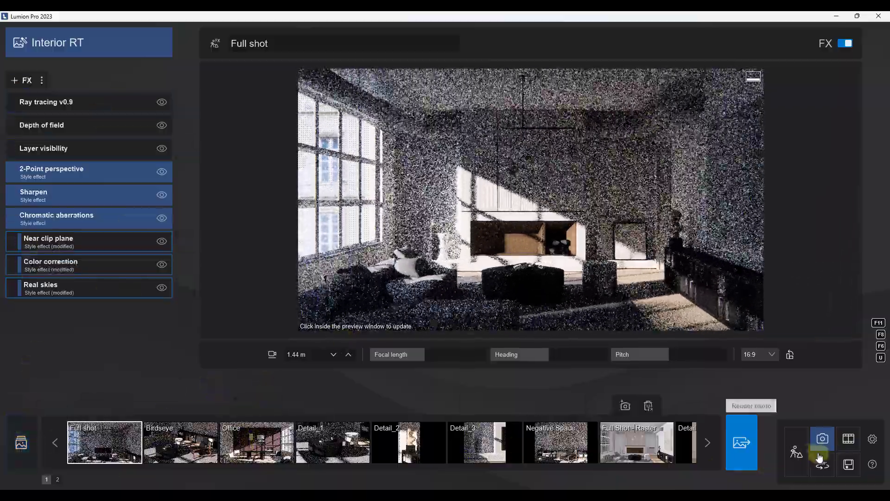
{"action": "left_click", "coordinate": [849, 438]}
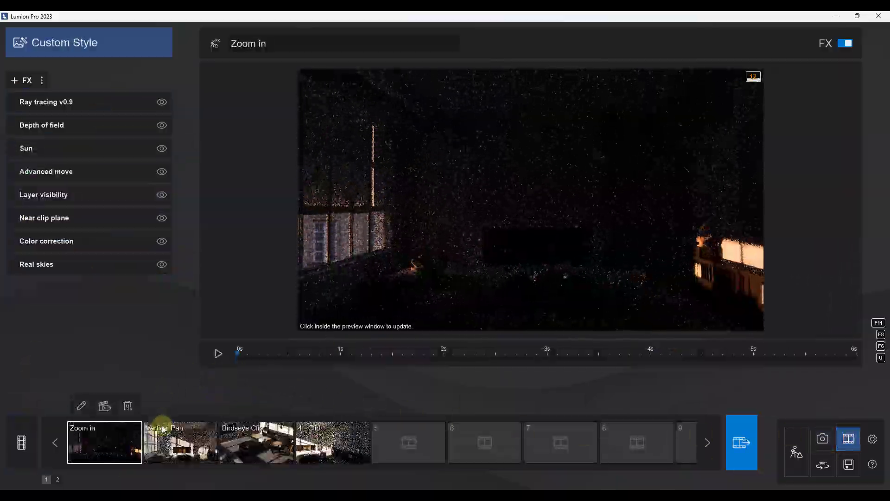
{"action": "left_click", "coordinate": [481, 183]}
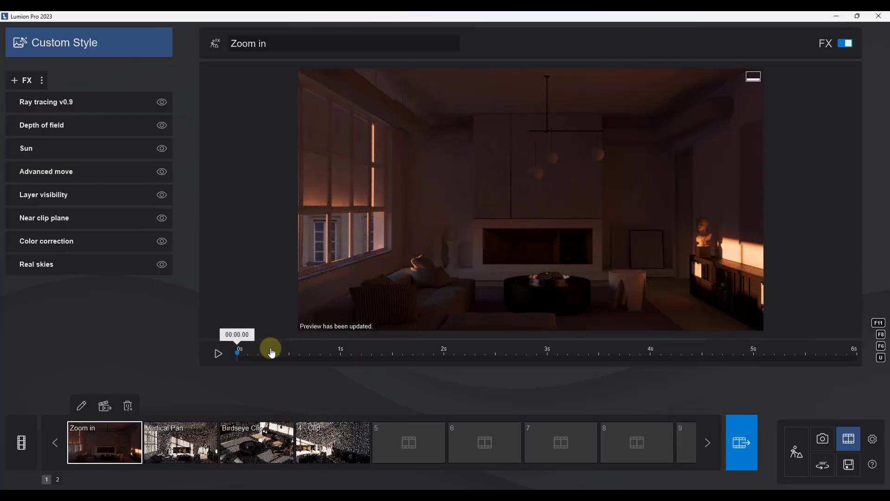
{"action": "left_click_drag", "start_coordinate": [263, 353], "coordinate": [235, 357]}
{"action": "left_click", "coordinate": [740, 445]}
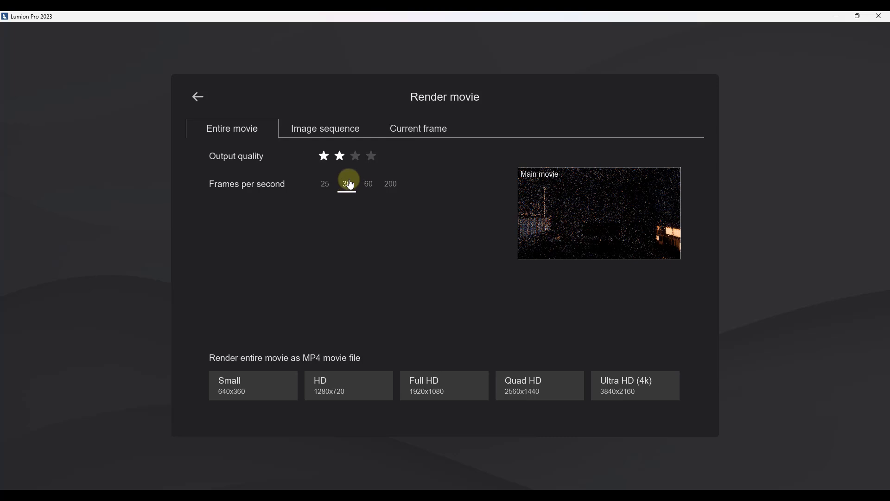
Render the Zoom in movie at 3-star quality, Full HD 1920x1080, saved as Movie
{"action": "left_click", "coordinate": [355, 156]}
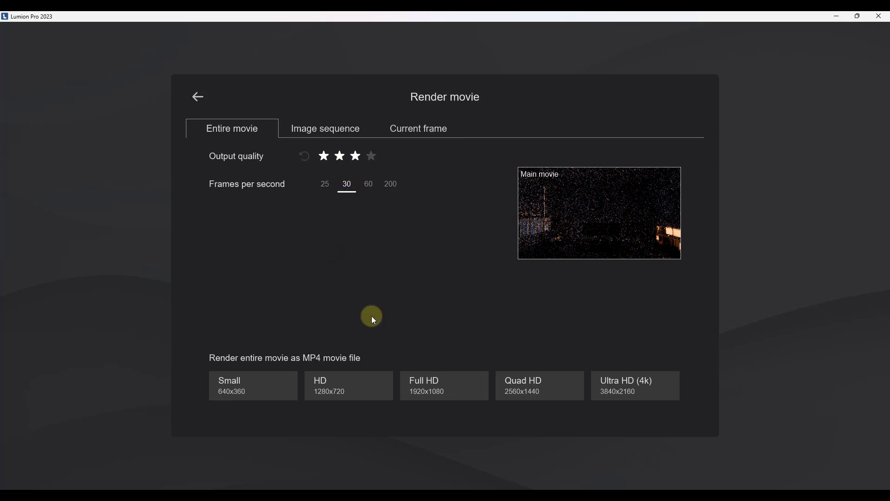
{"action": "left_click", "coordinate": [439, 388]}
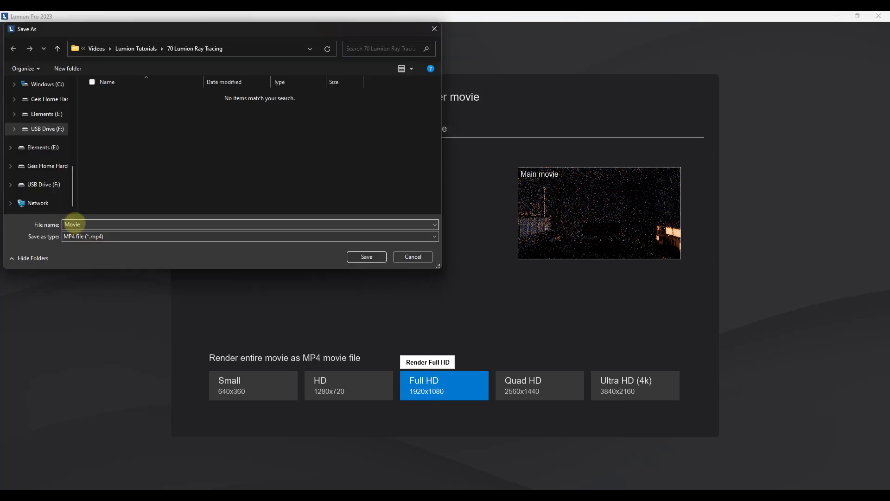
{"action": "left_click", "coordinate": [367, 256]}
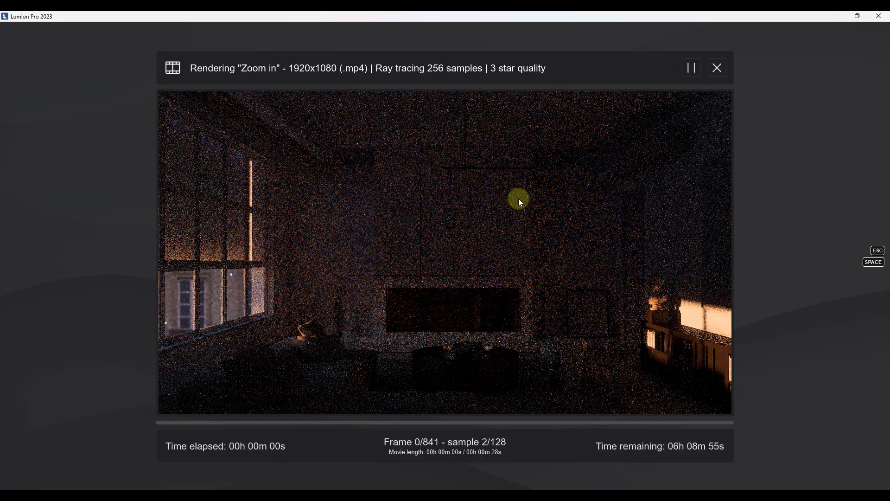